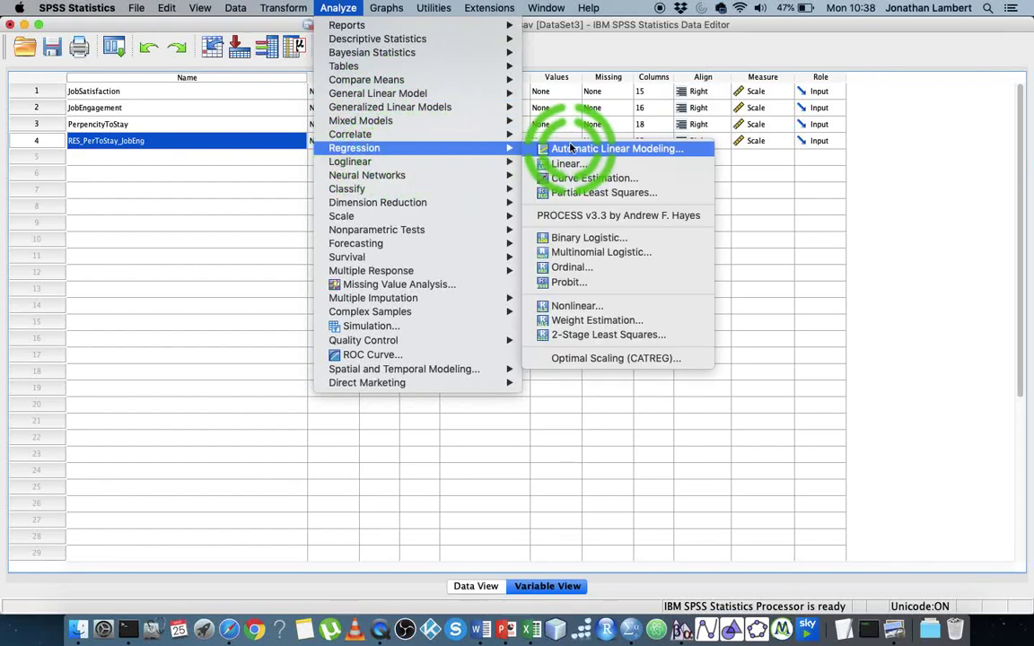
In Linear Regression, make JobSatisfaction the dependent and keep JobEngagement as independent
click(566, 163)
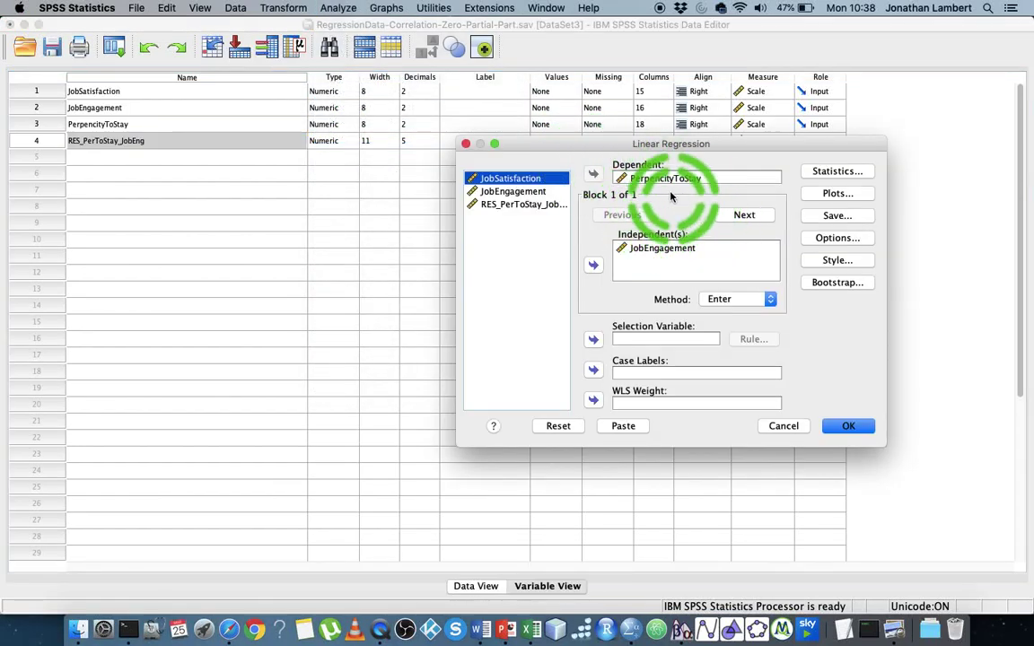
click(669, 178)
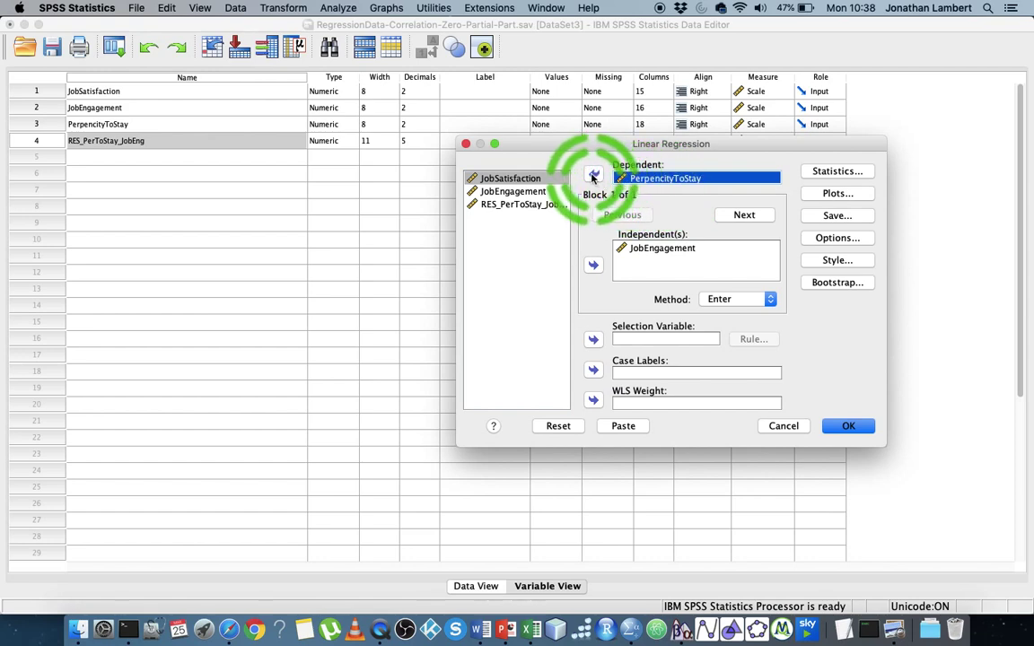
click(593, 174)
click(592, 174)
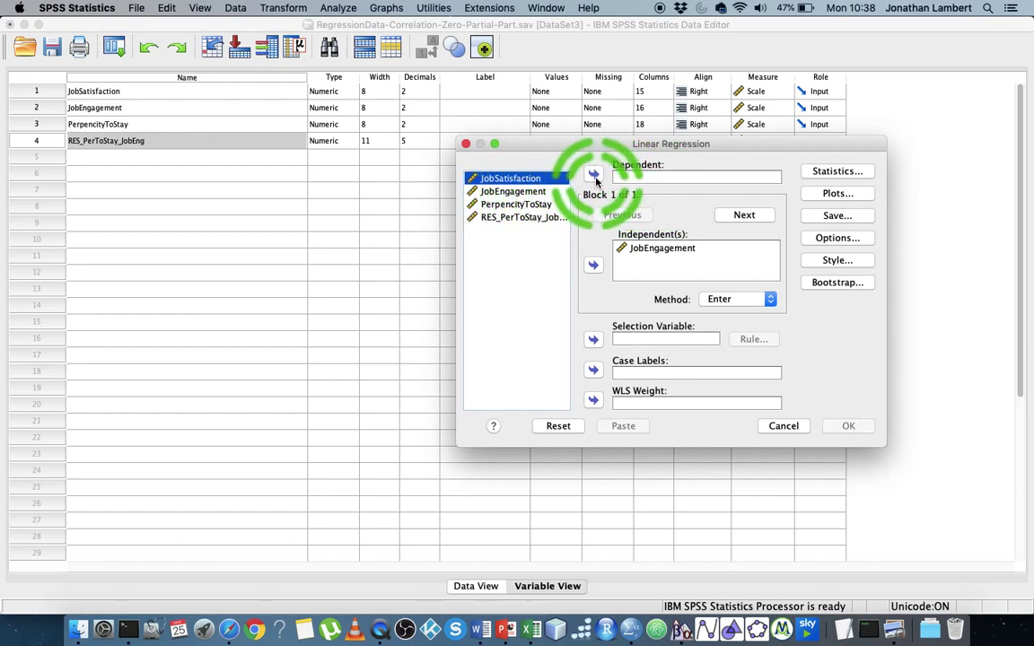
click(624, 256)
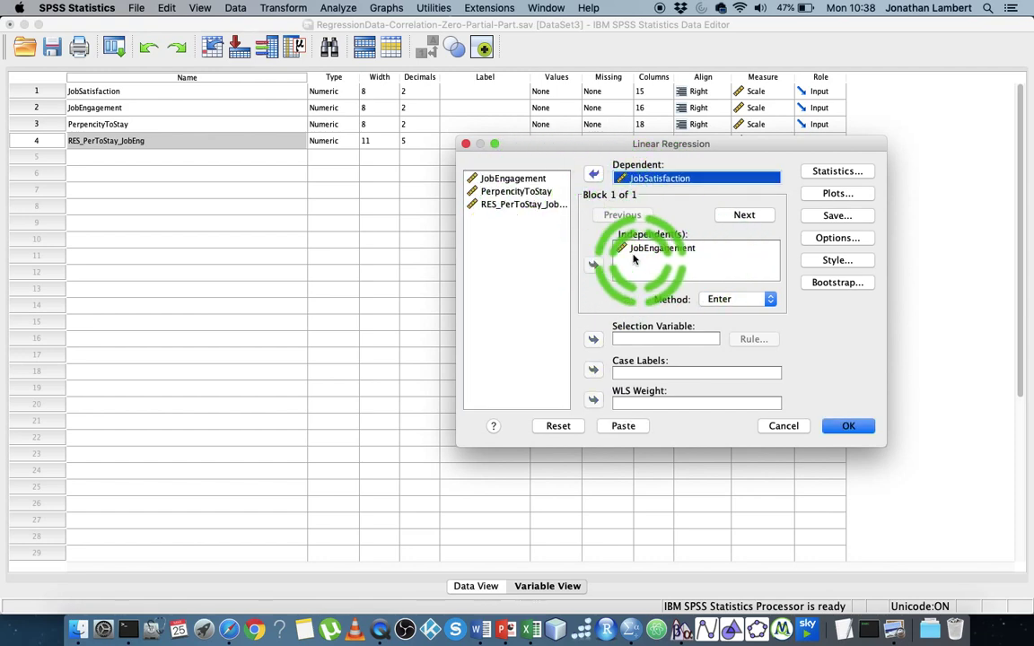
click(658, 177)
click(697, 179)
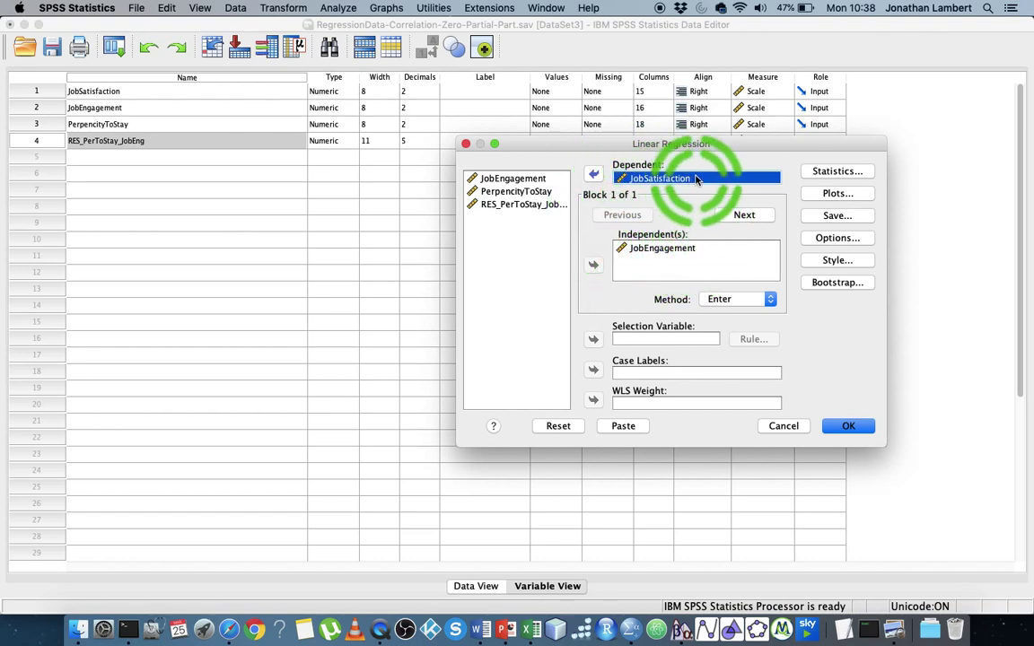
Leave Statistics unchanged and save unstandardized residuals
click(839, 173)
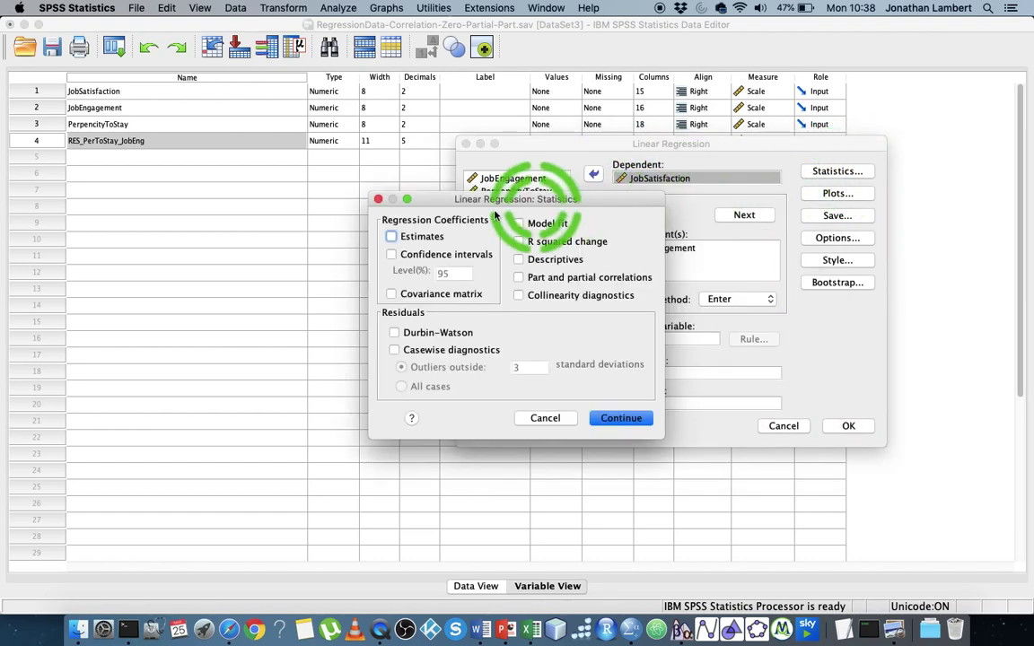
click(619, 419)
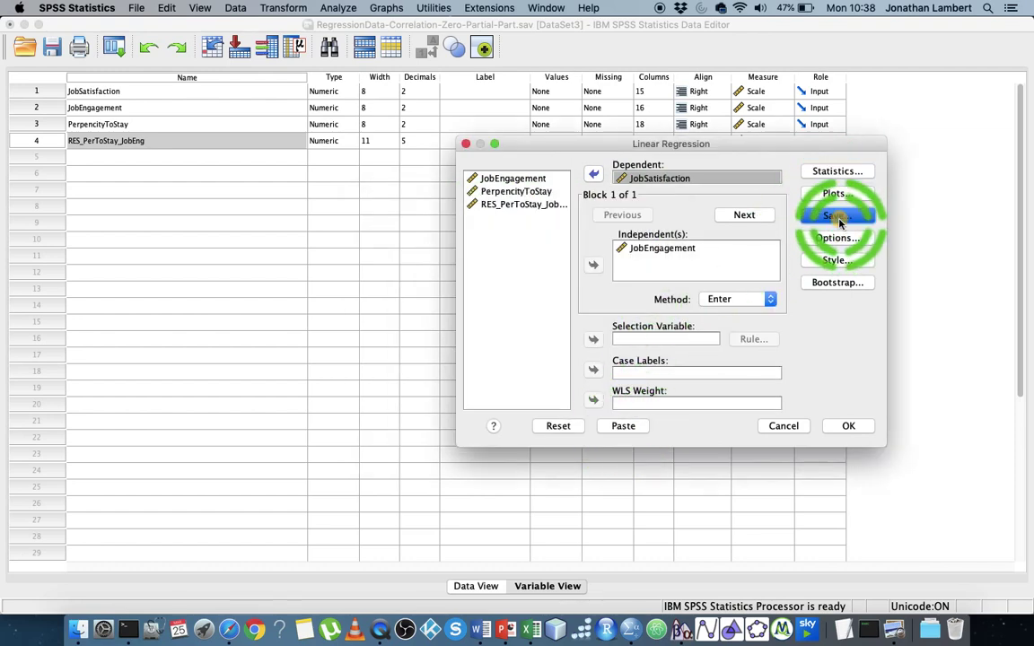
click(837, 215)
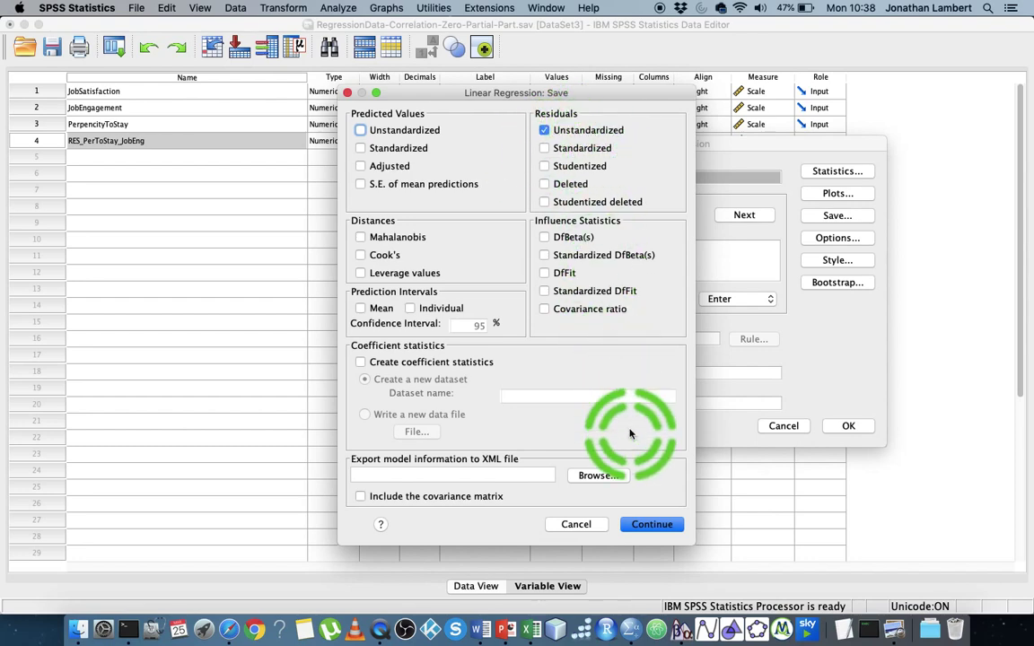
click(649, 524)
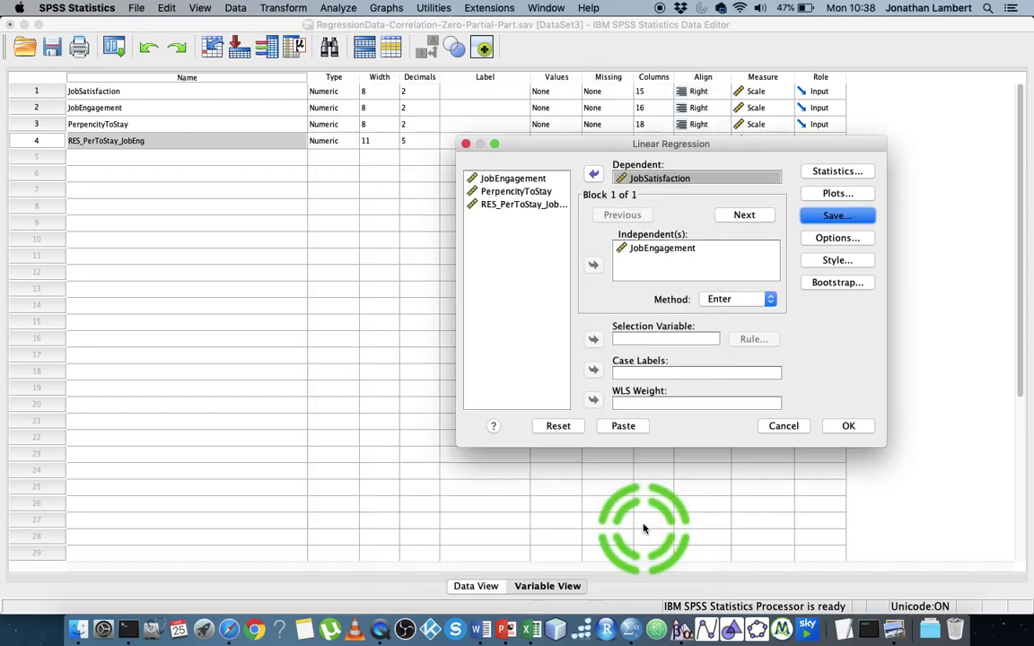
Run the regression and bring up the list of open SPSS windows from the Dock
click(850, 427)
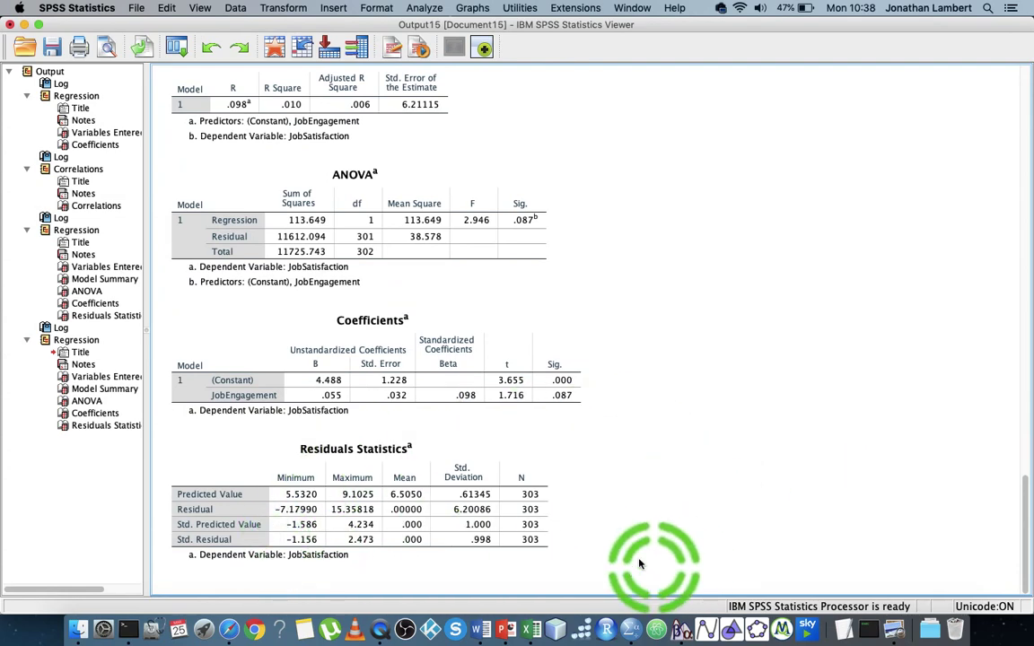
right_click(633, 635)
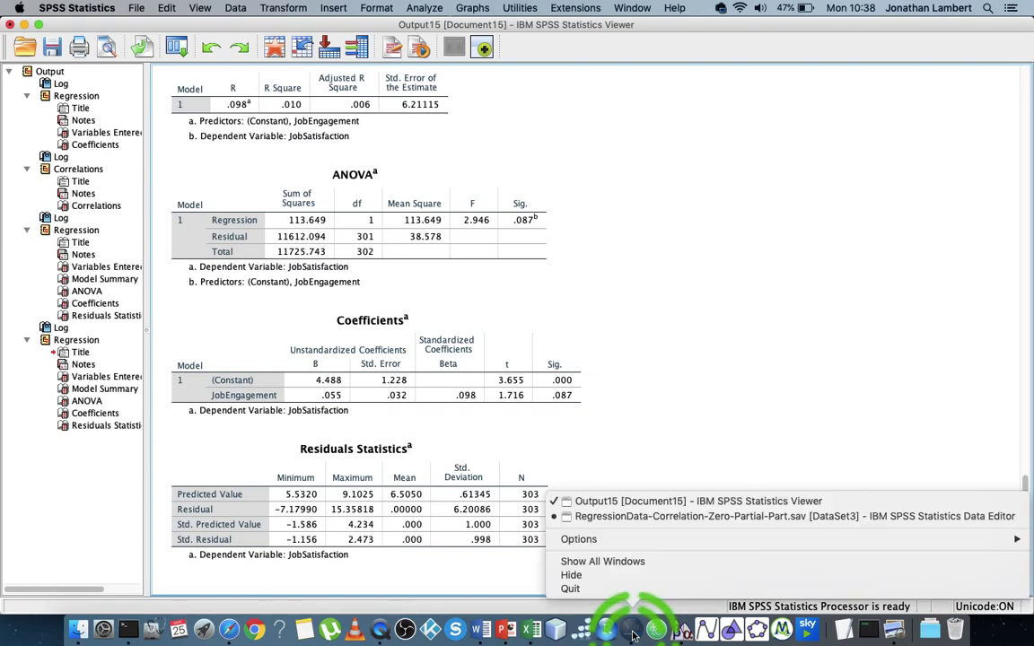
In the Data Editor's Variable View, rename RES_1 to RES_JobSat_JobEng
click(602, 516)
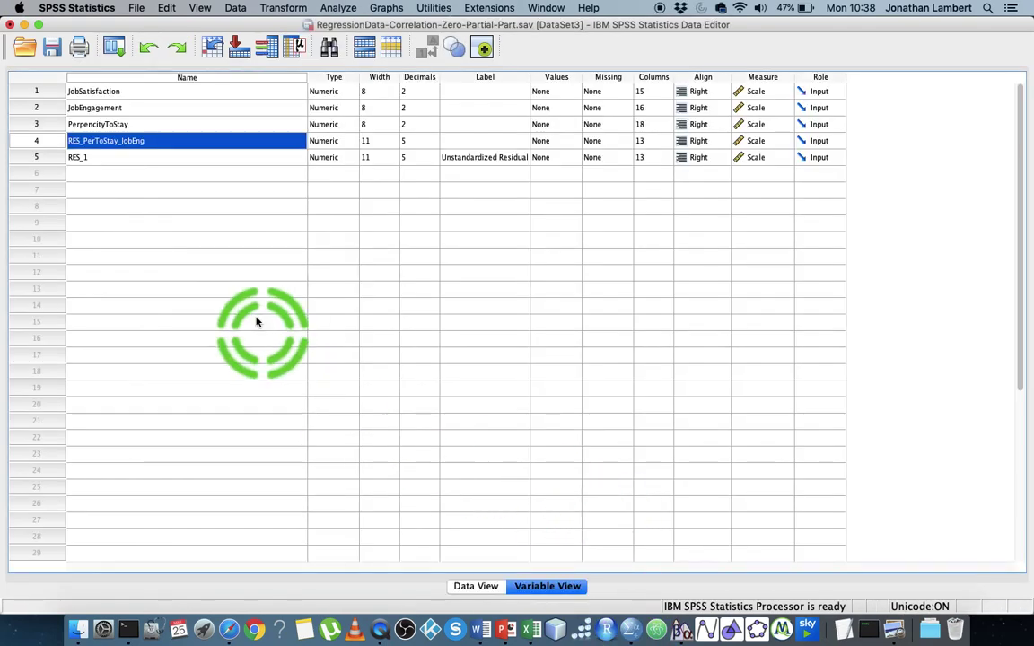
double_click(92, 157)
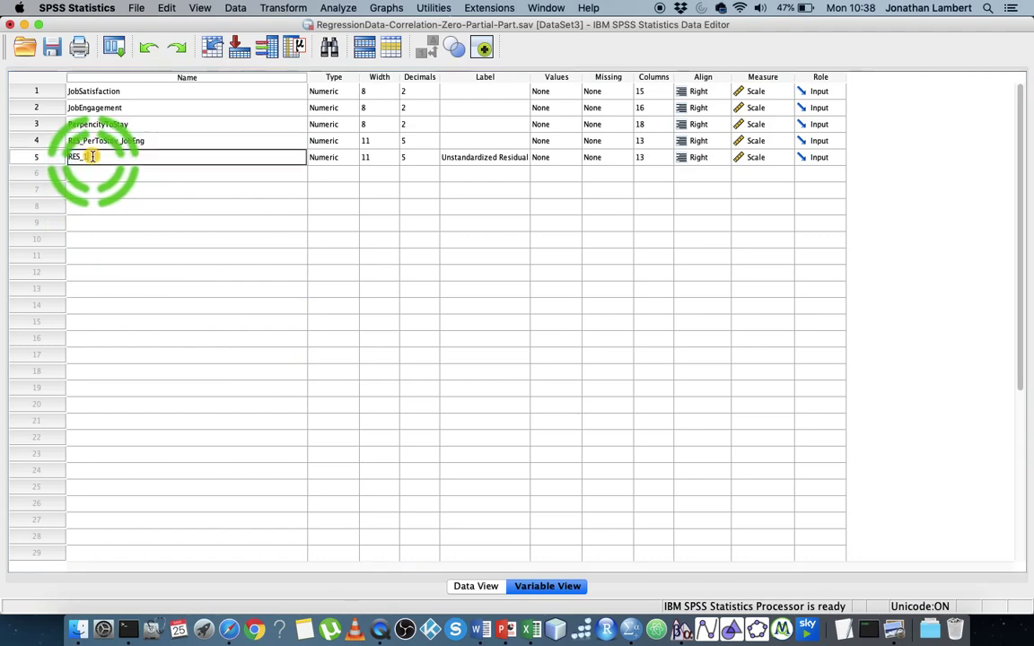
key(BackSpace)
click(170, 316)
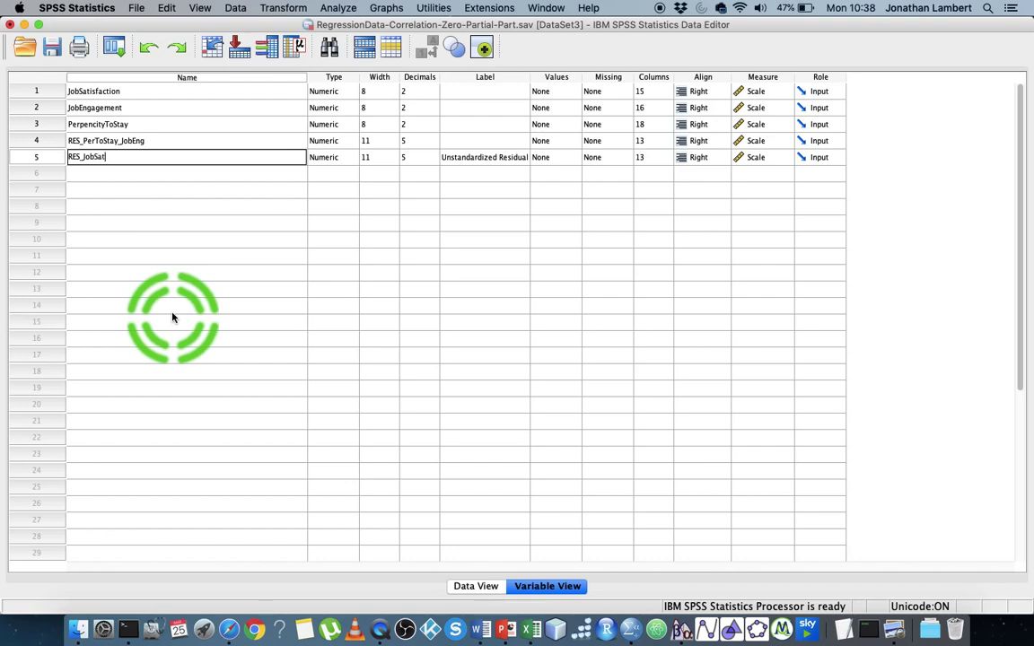
text(JobSat_JobEng)
click(122, 209)
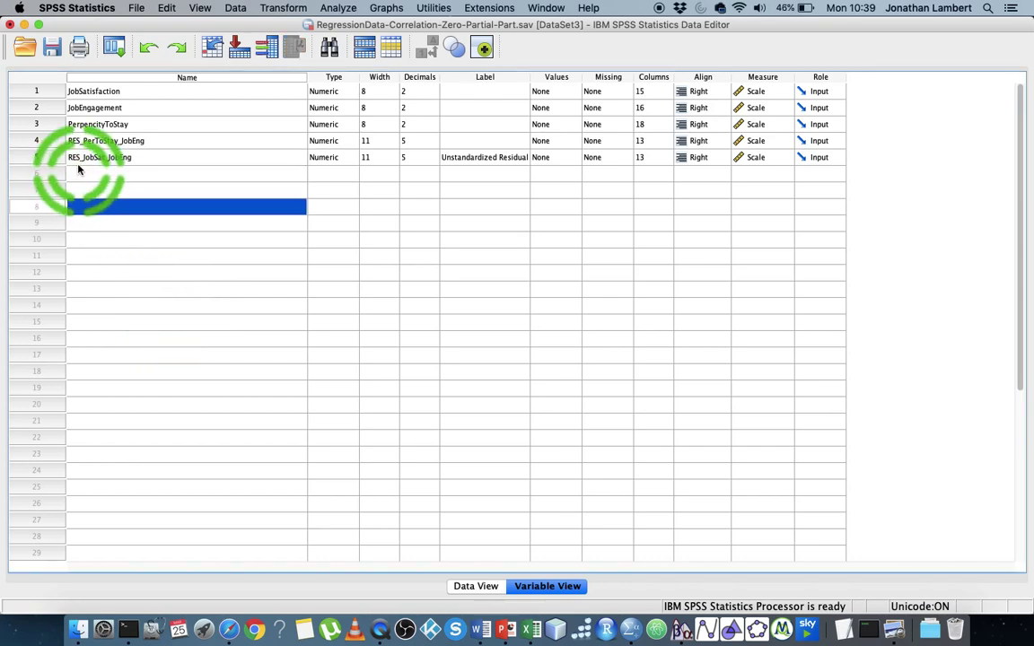
Compare the RES_PerToStay_JobEng and RES_JobSat_JobEng variable rows
click(99, 160)
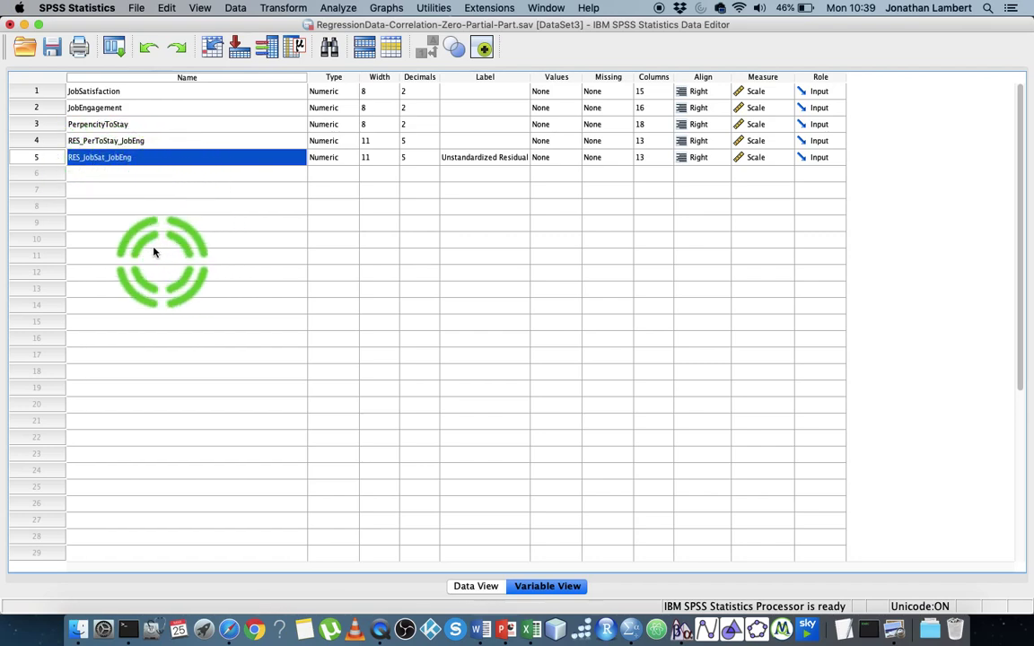
click(51, 145)
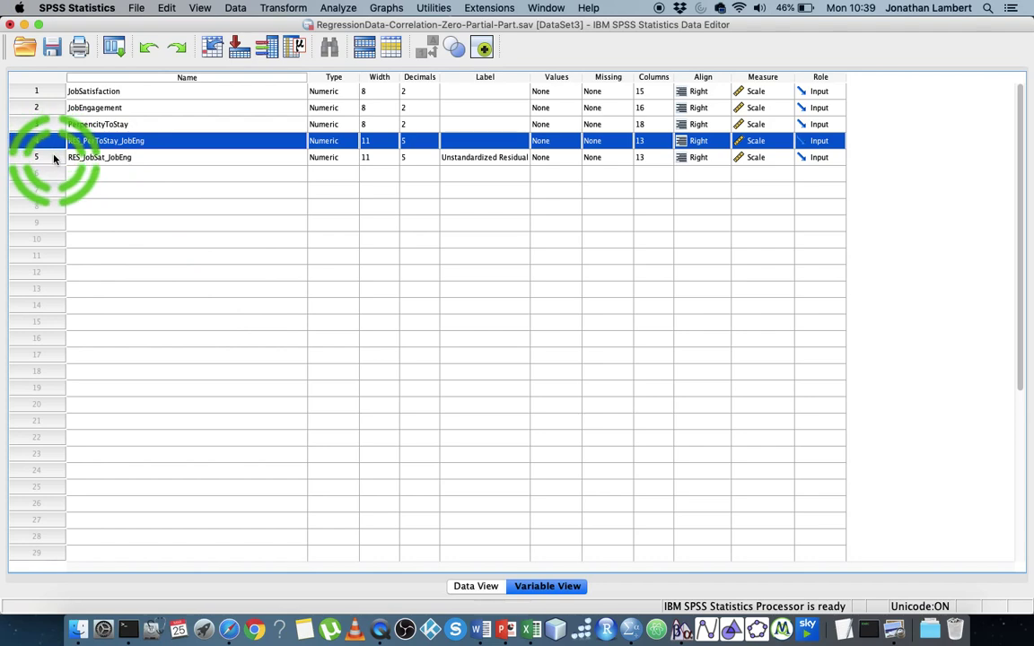
click(47, 151)
click(52, 145)
click(52, 154)
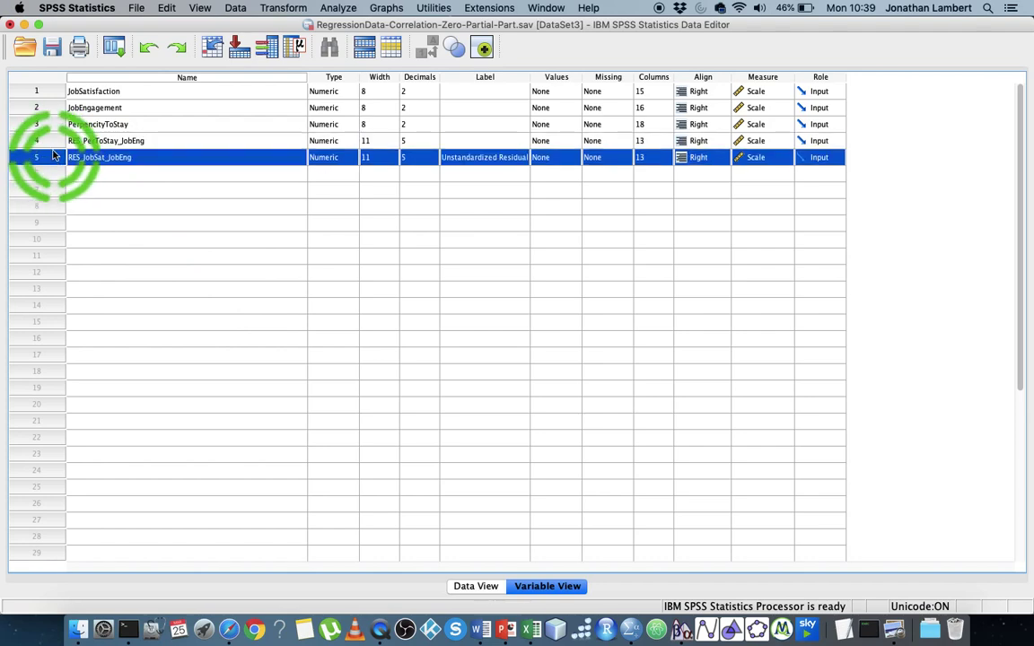
click(51, 143)
click(53, 158)
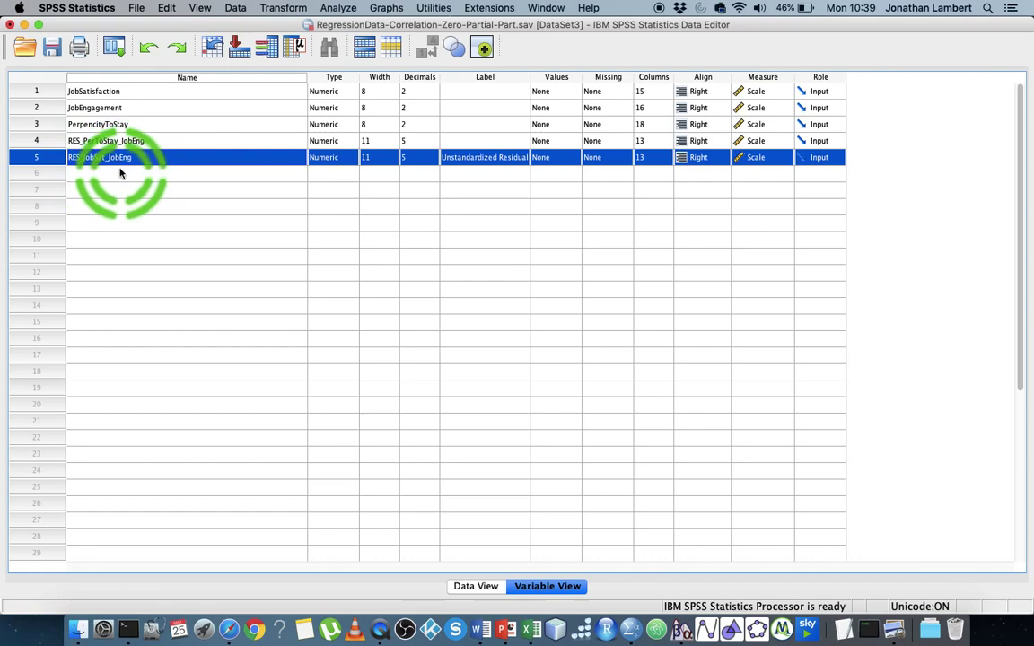
click(38, 141)
click(37, 157)
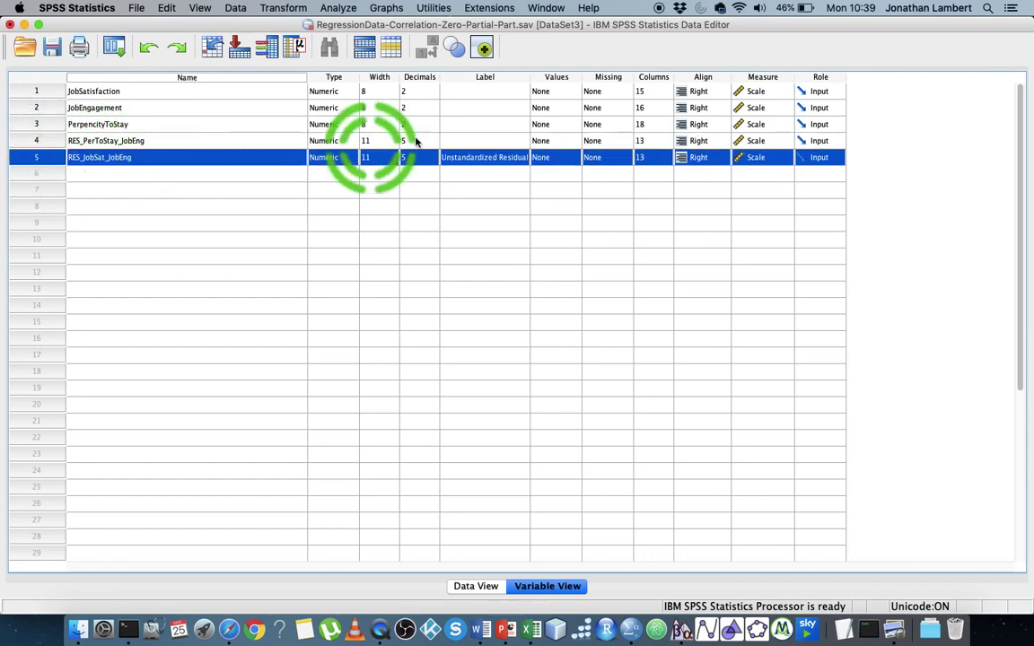
Bring Output15 forward and close it without saving
right_click(631, 634)
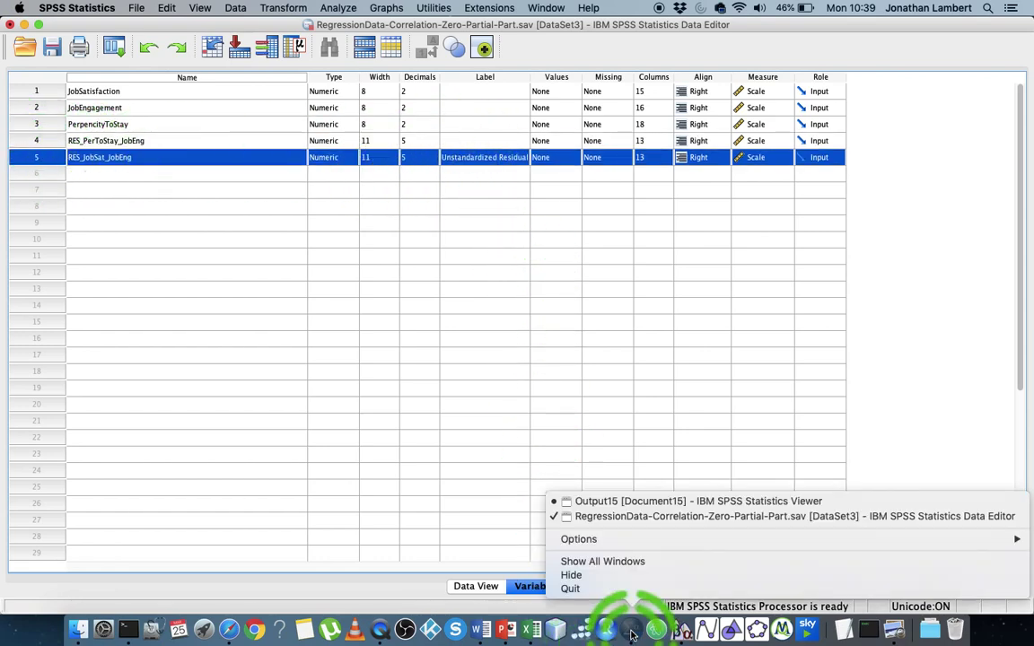
click(623, 505)
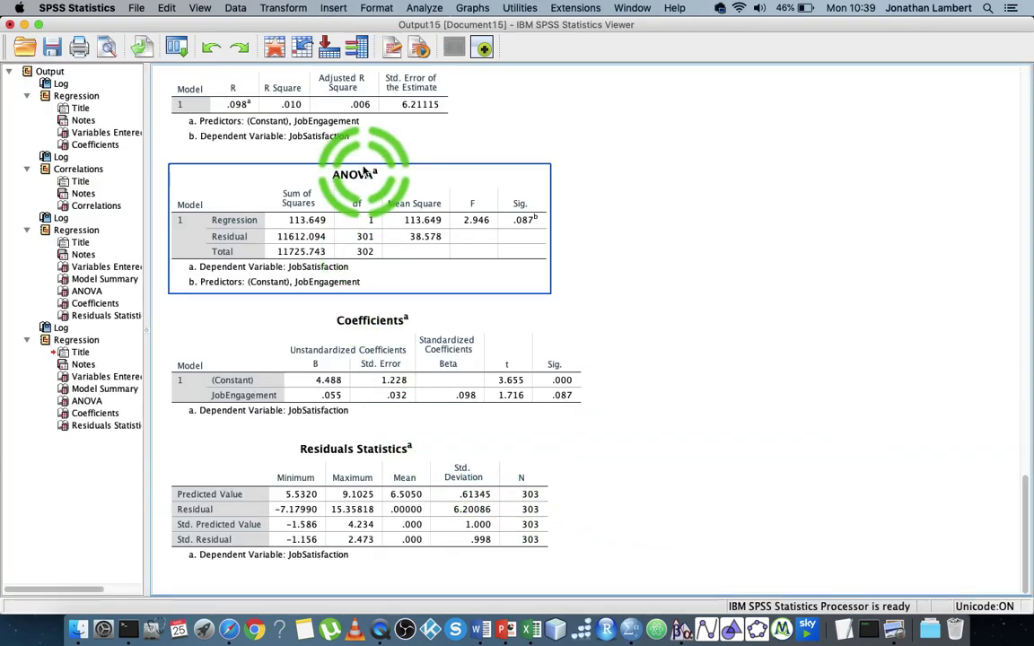
click(10, 26)
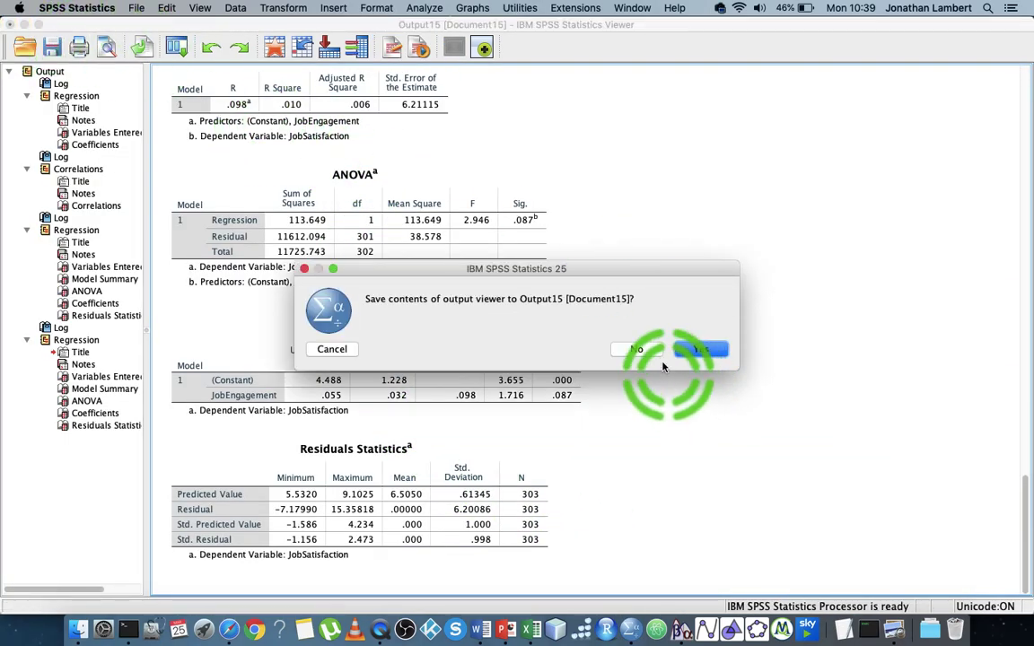
click(640, 348)
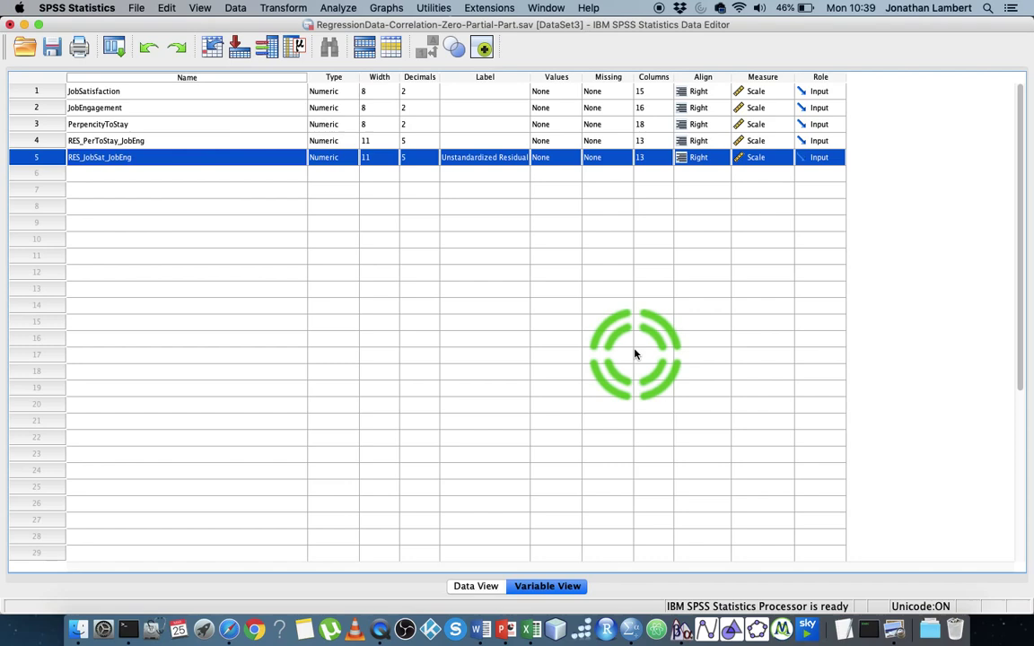
Reset and cancel Bivariate Correlations, then begin editing RES_JobSat_JobEng's label
click(334, 8)
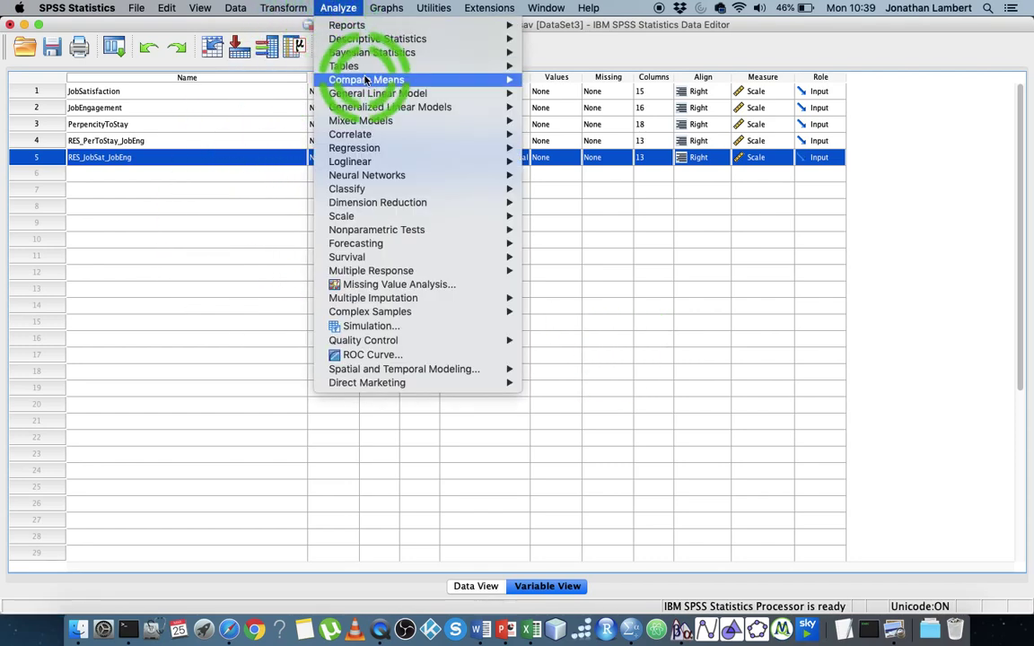
mouse_move(395, 134)
click(571, 135)
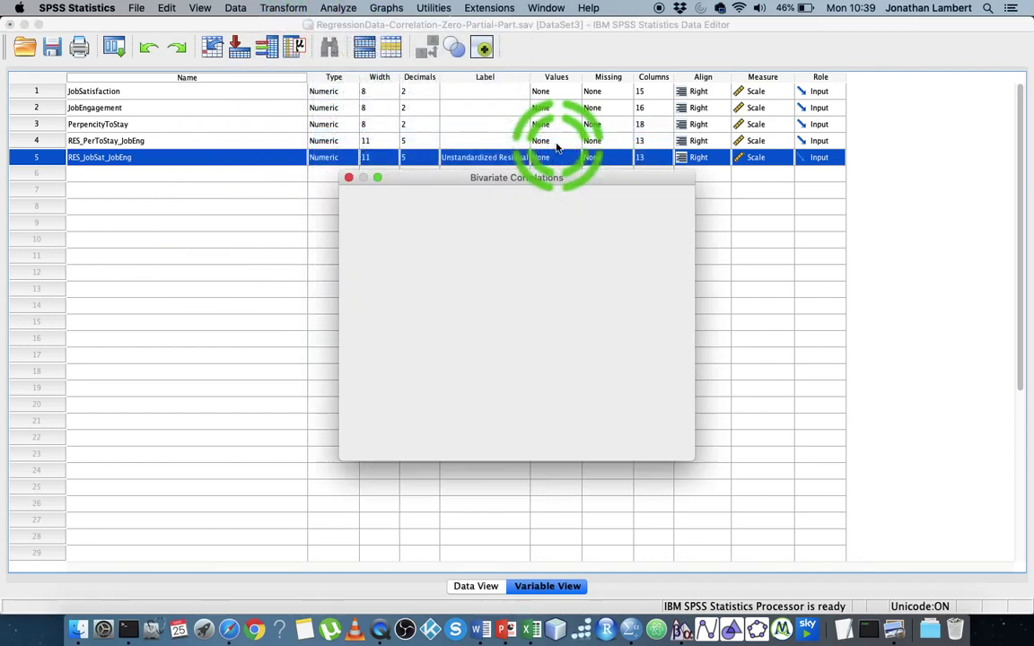
click(435, 439)
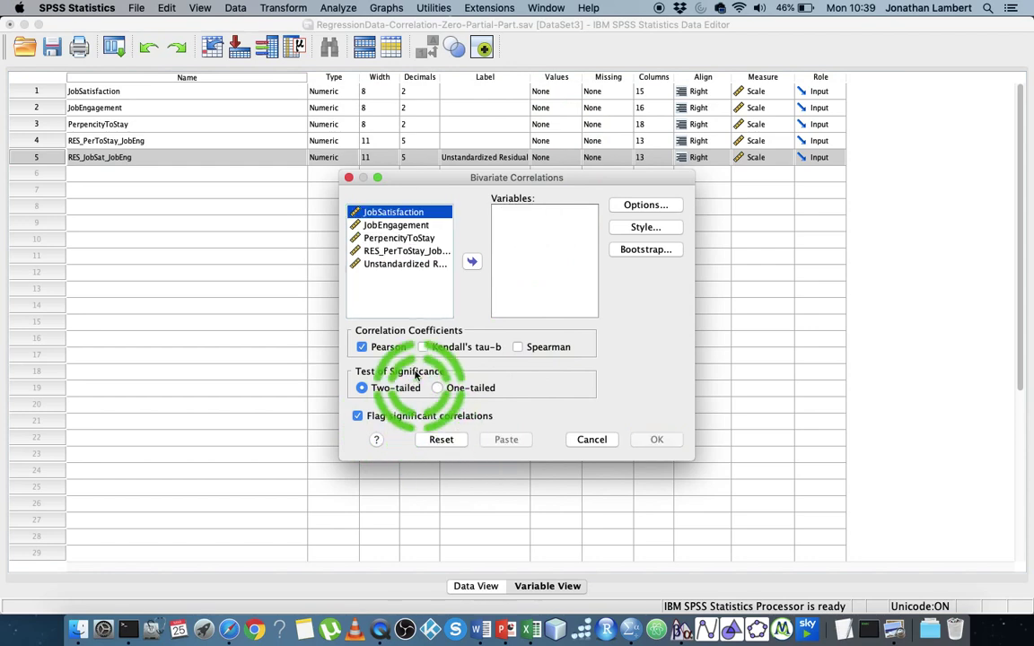
click(588, 440)
click(492, 157)
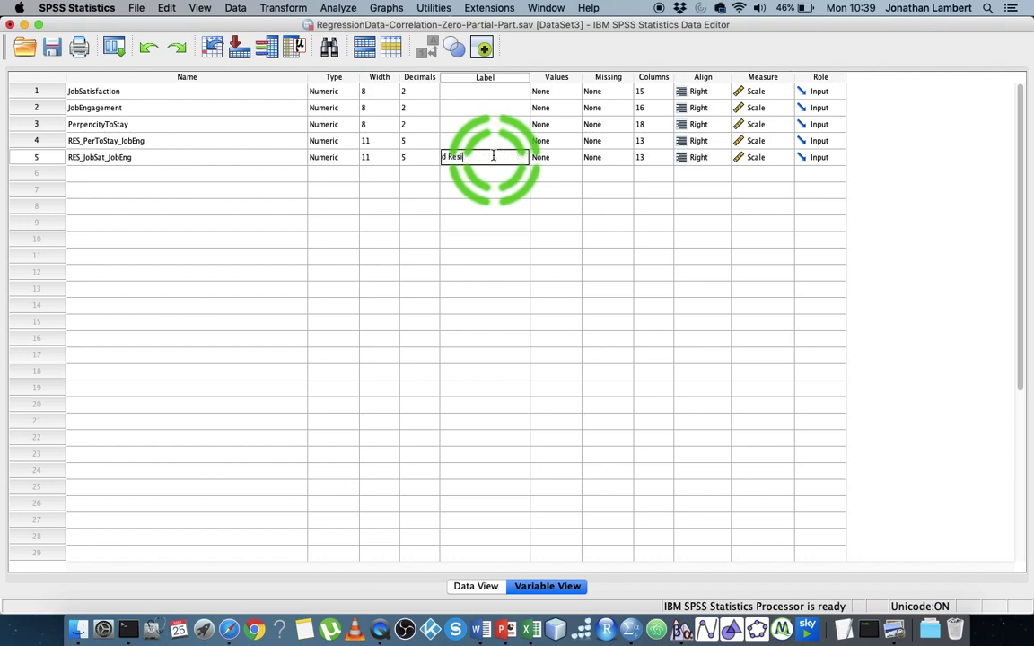
Blank the label, then add RES_PerToStay_JobEng and RES_JobSat_JobEng to a Pearson Bivariate Correlations
click(409, 205)
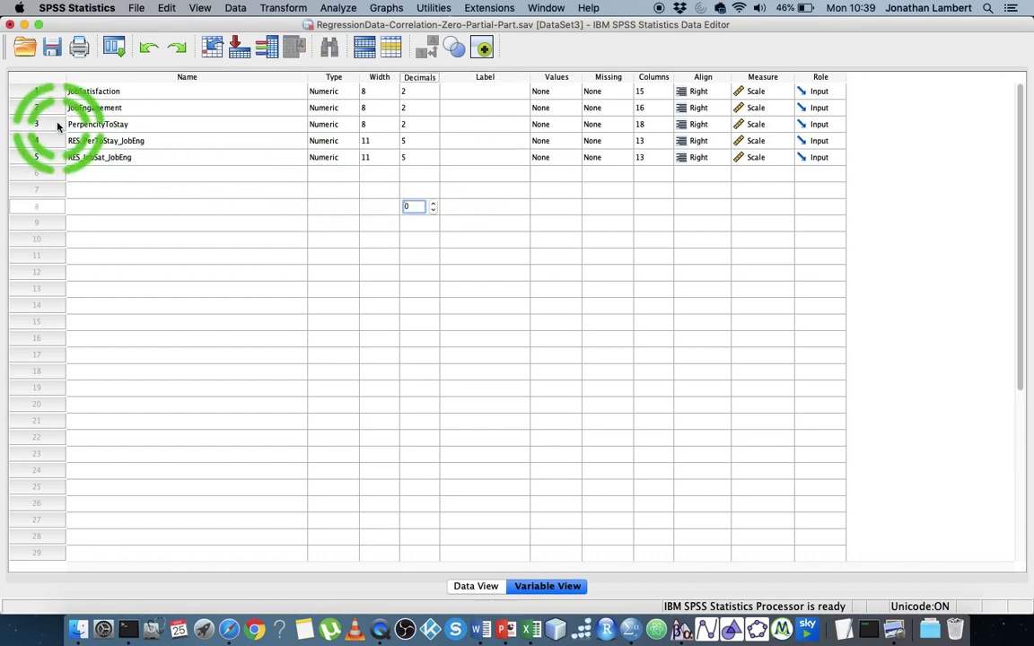
click(338, 8)
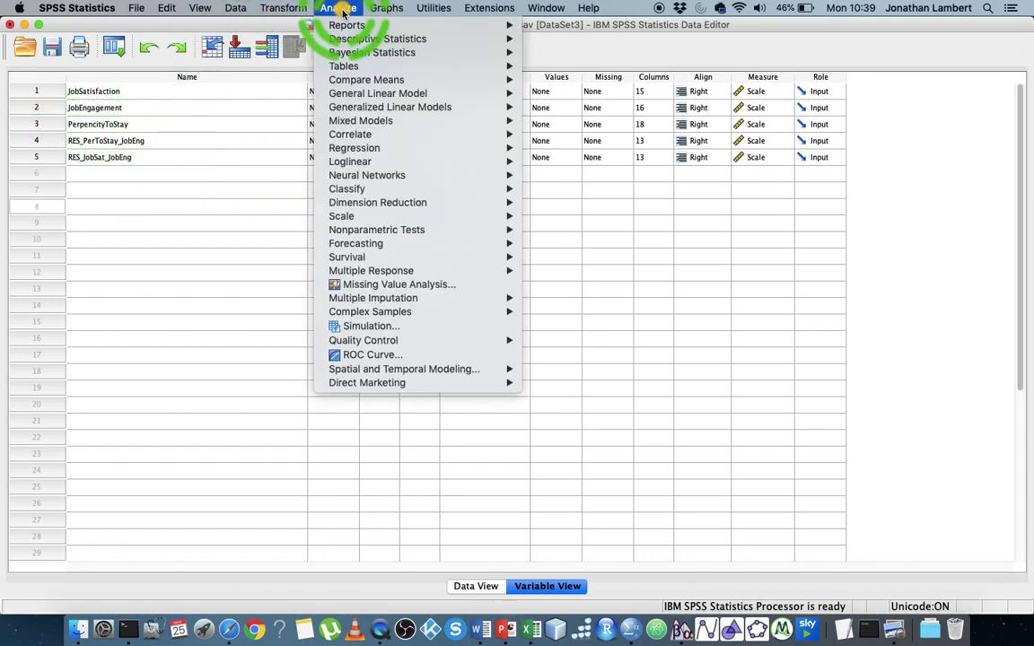
click(401, 150)
click(410, 135)
click(573, 154)
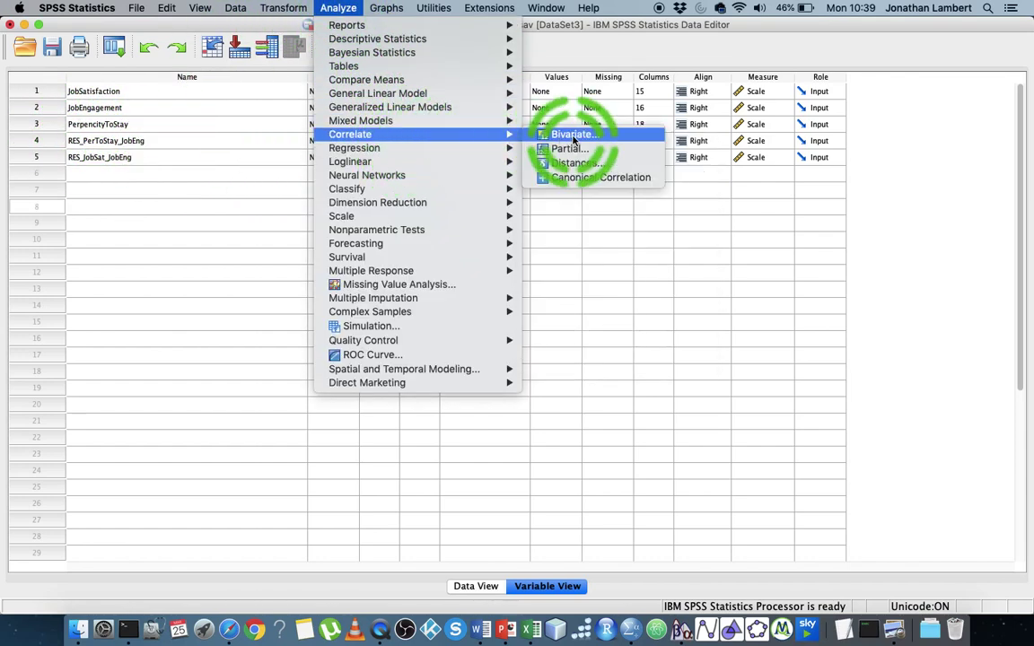
click(405, 281)
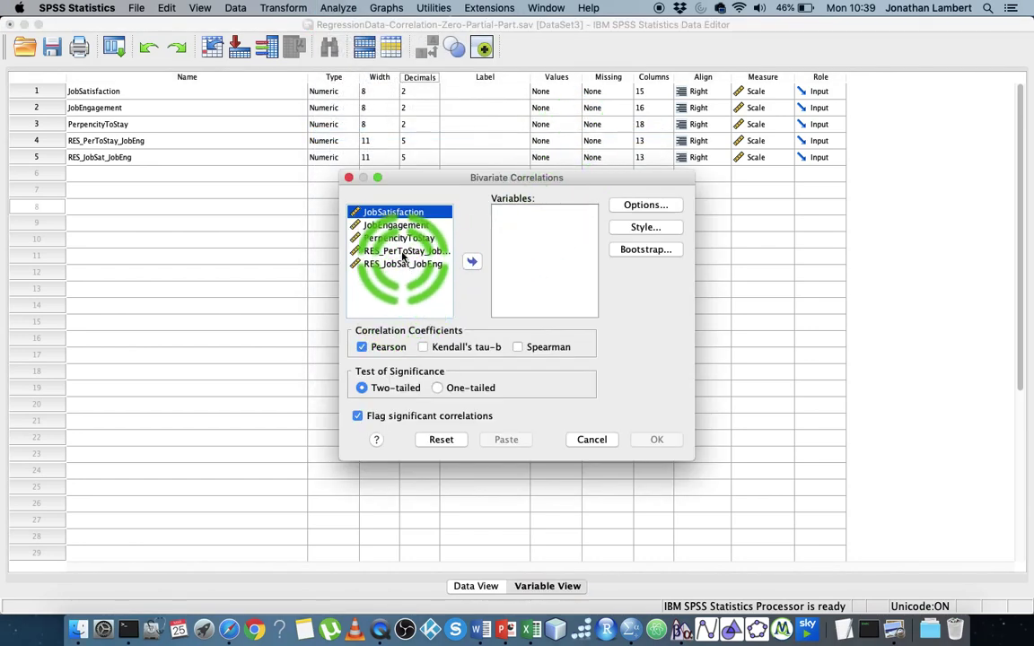
click(403, 251)
click(471, 262)
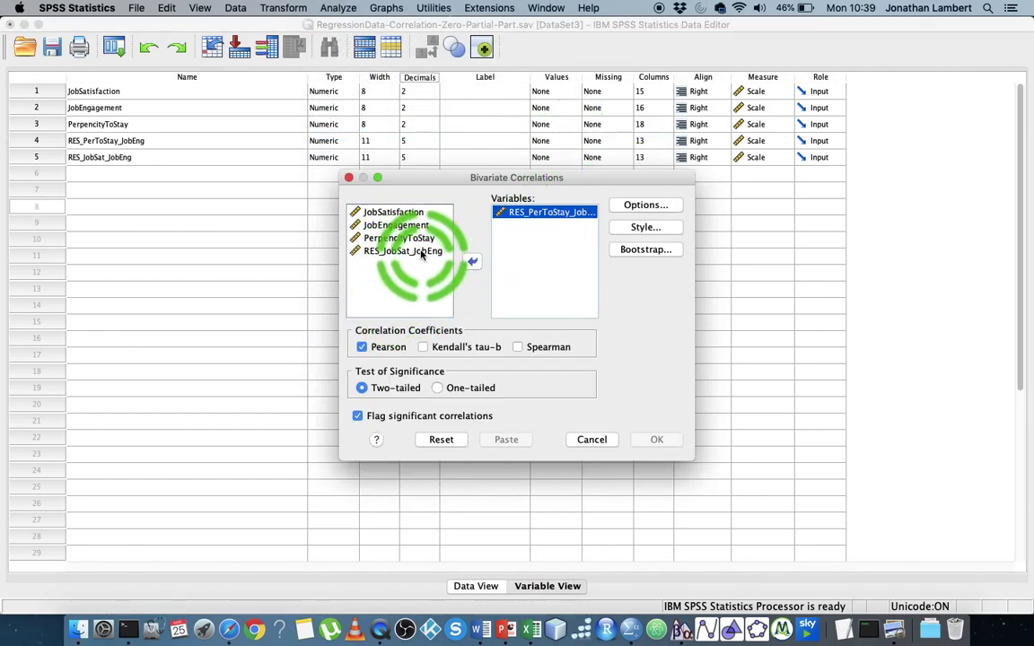
click(421, 252)
click(472, 261)
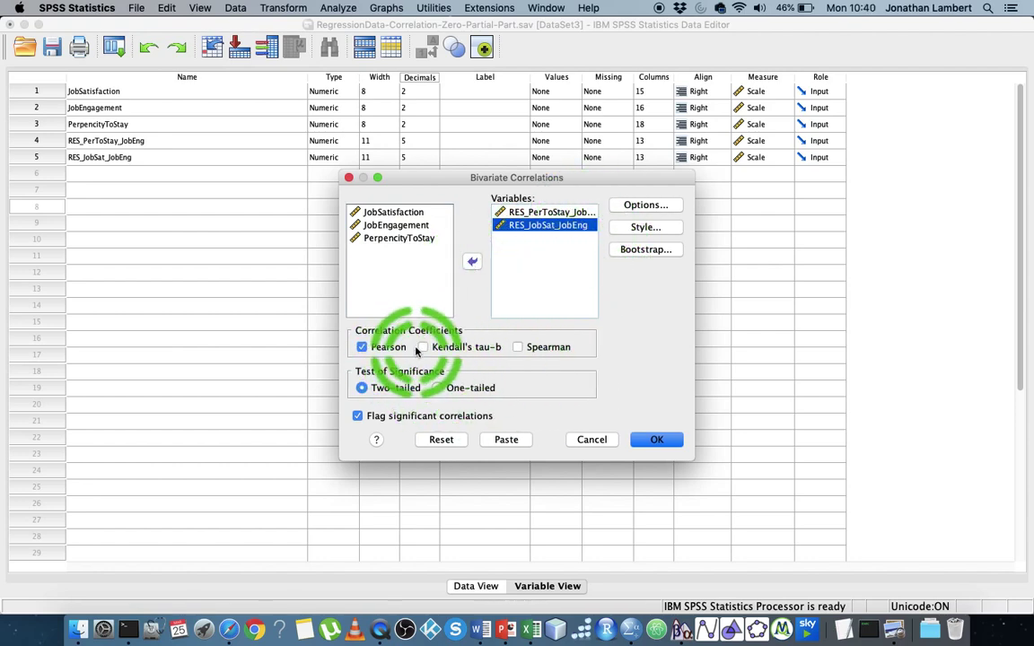
Run the residual correlation and review the table: r = .570, p = .000, N = 303
click(655, 440)
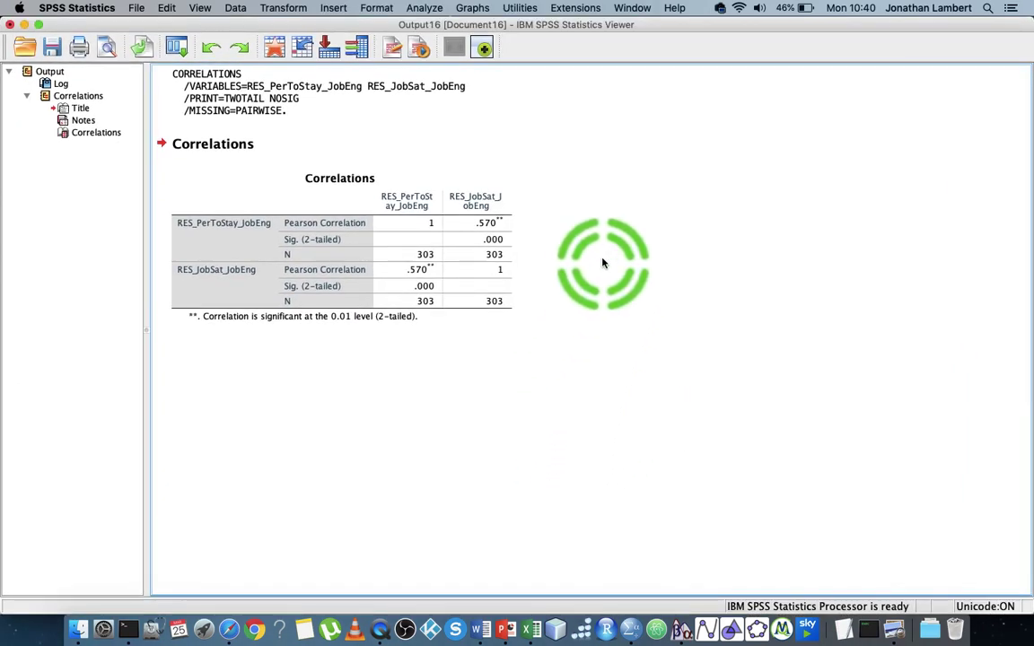
click(485, 230)
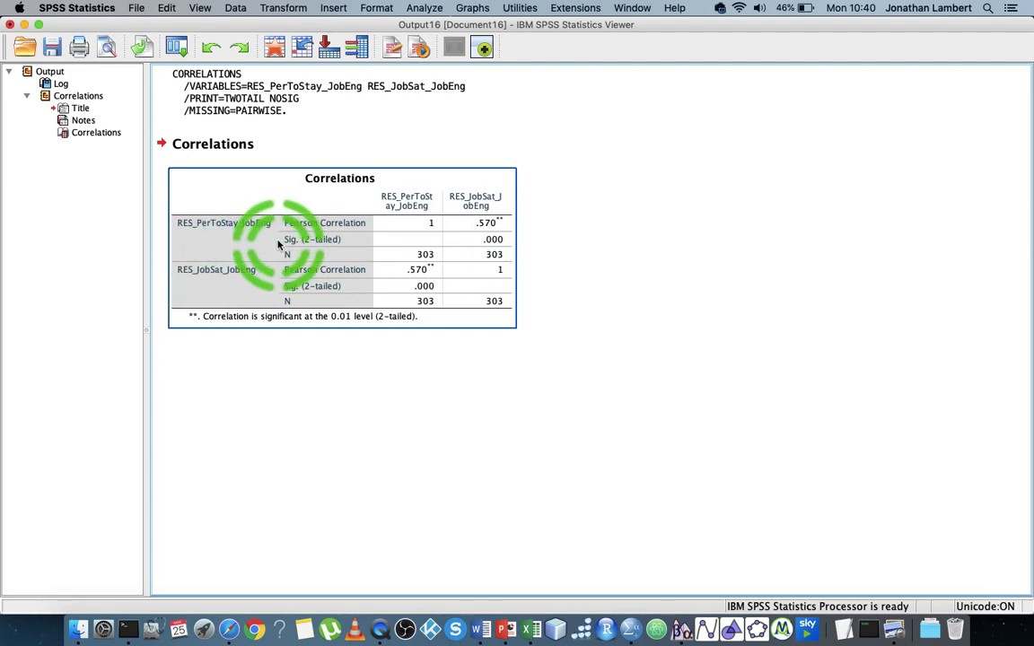
click(556, 295)
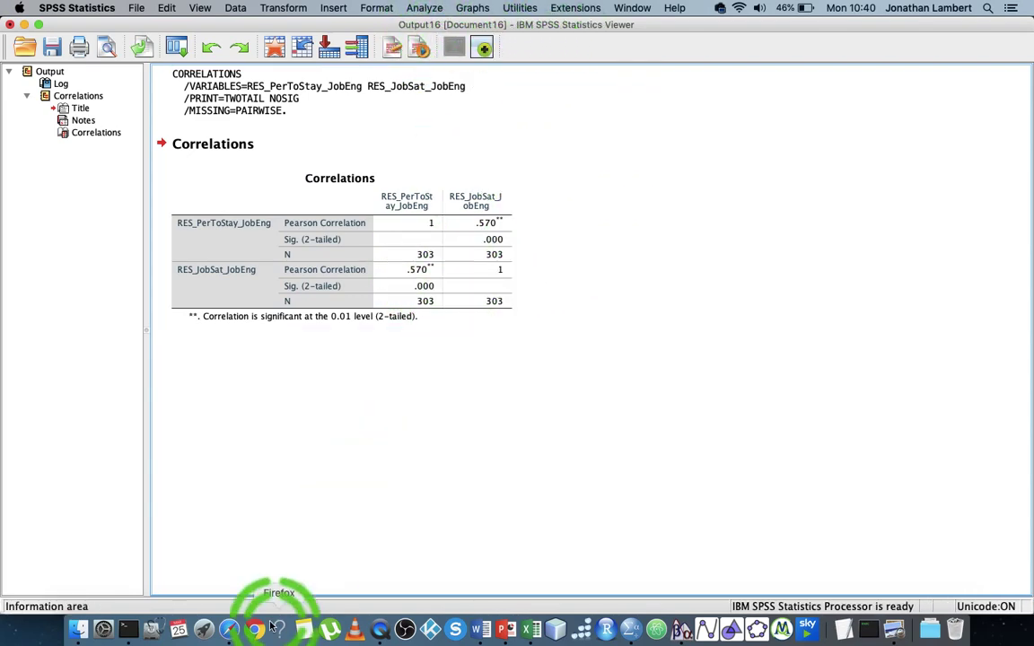
click(502, 314)
click(450, 496)
click(463, 327)
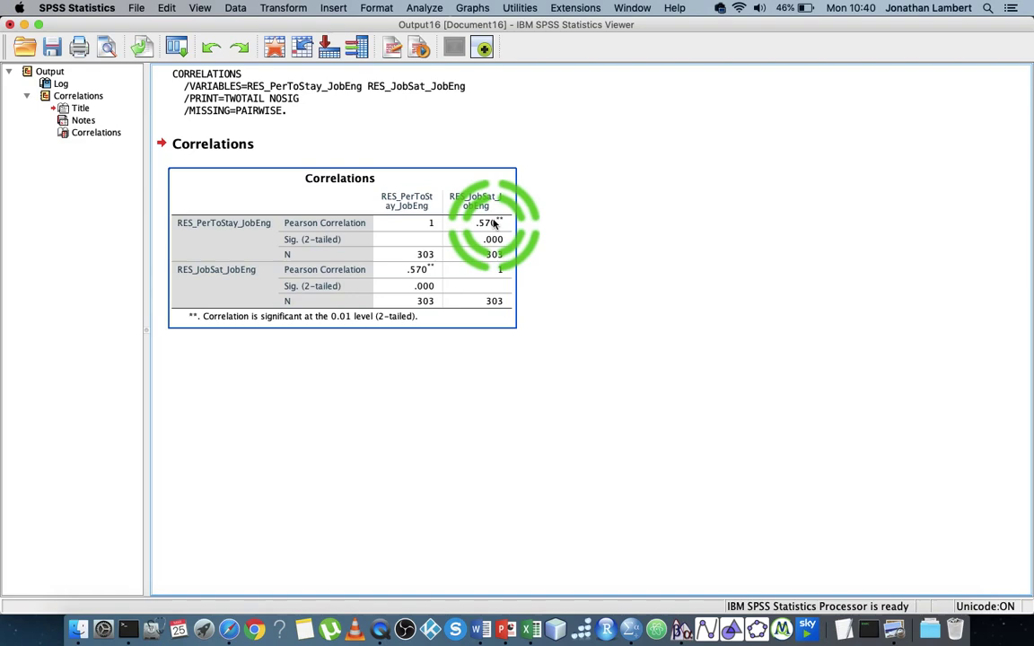
click(497, 98)
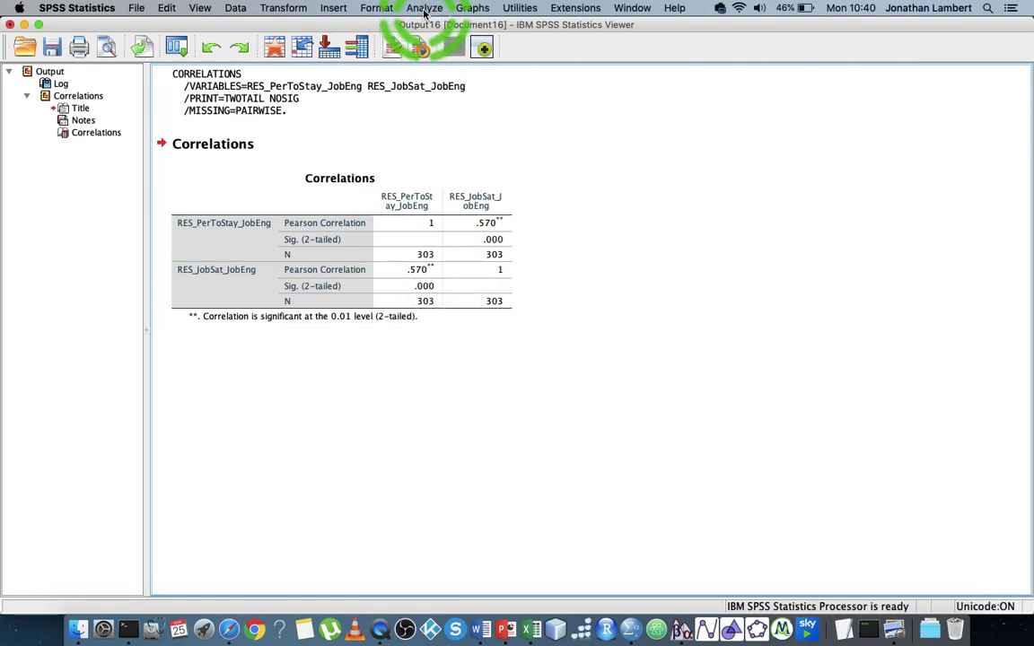
click(208, 224)
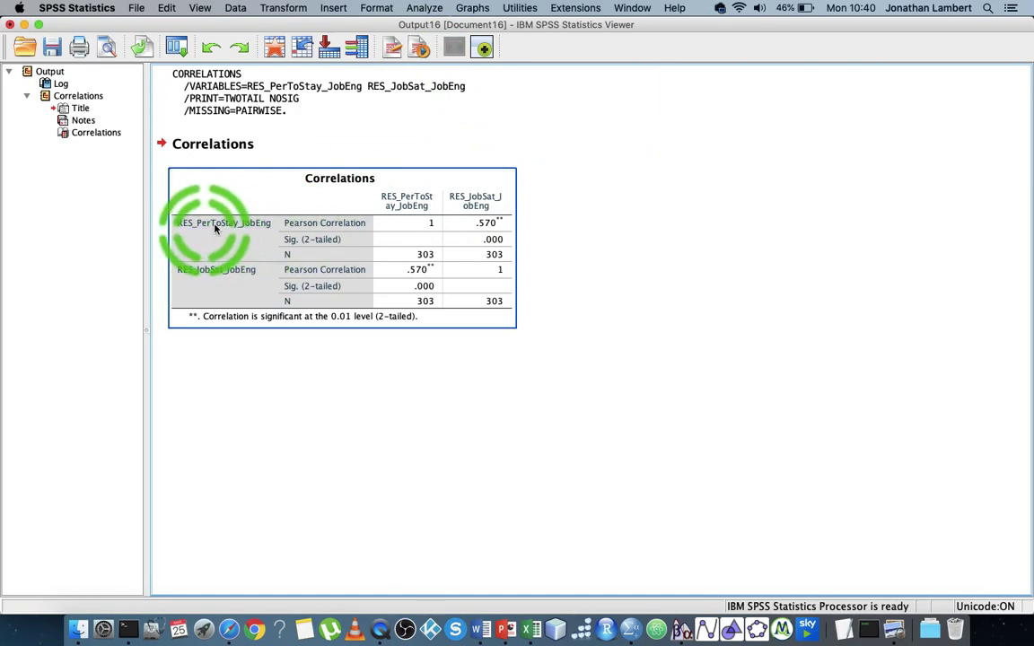
click(456, 212)
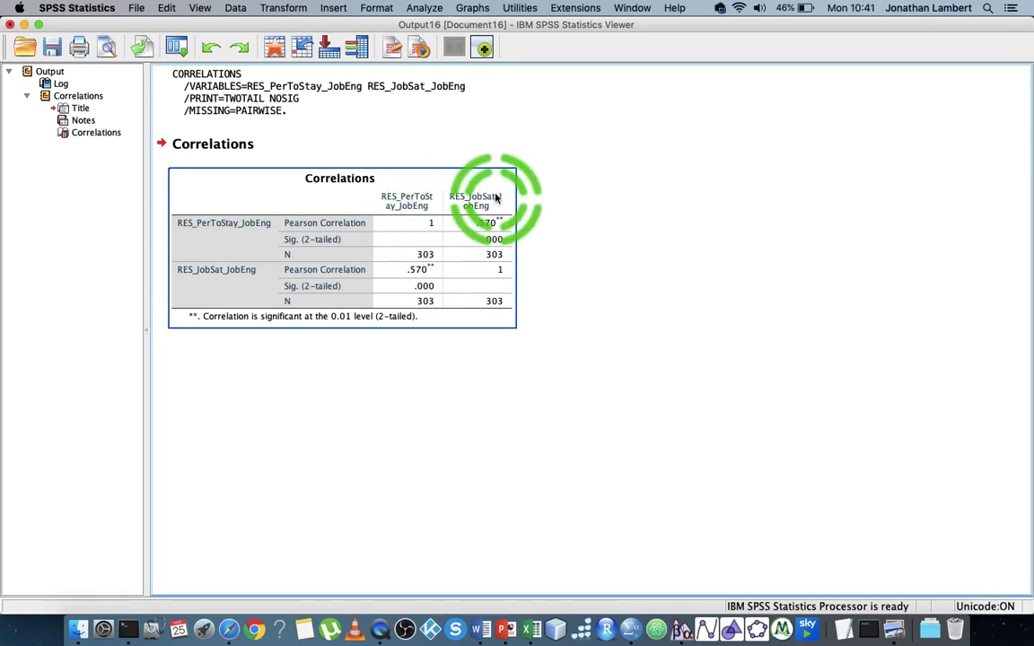
Reset Bivariate Correlations and add PerpencityToStay and RES_JobSat_JobEng as the variables
click(422, 92)
click(426, 8)
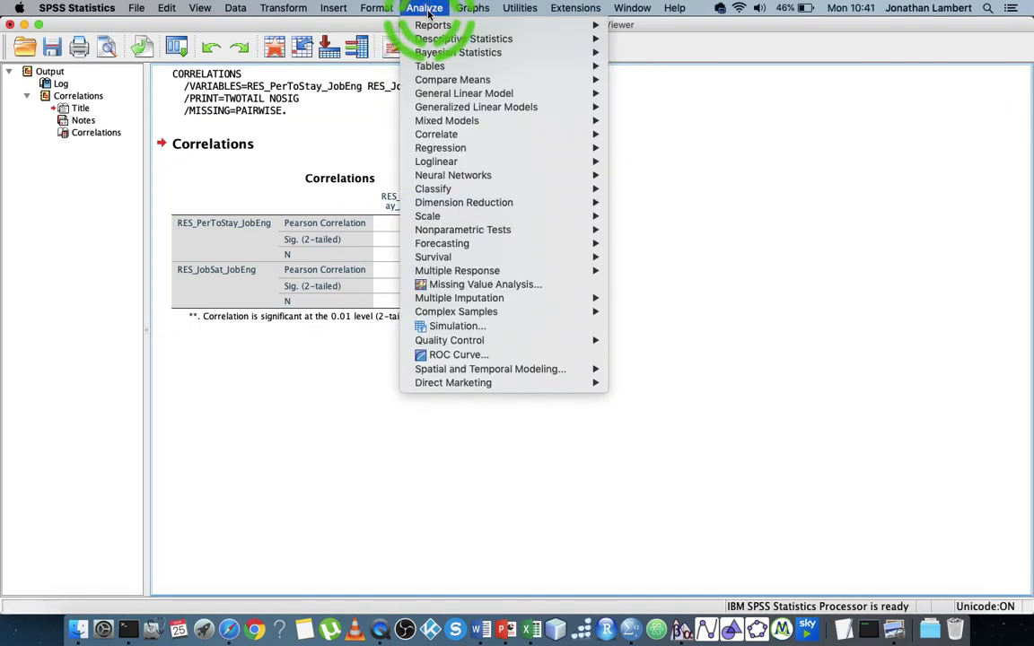
mouse_move(468, 152)
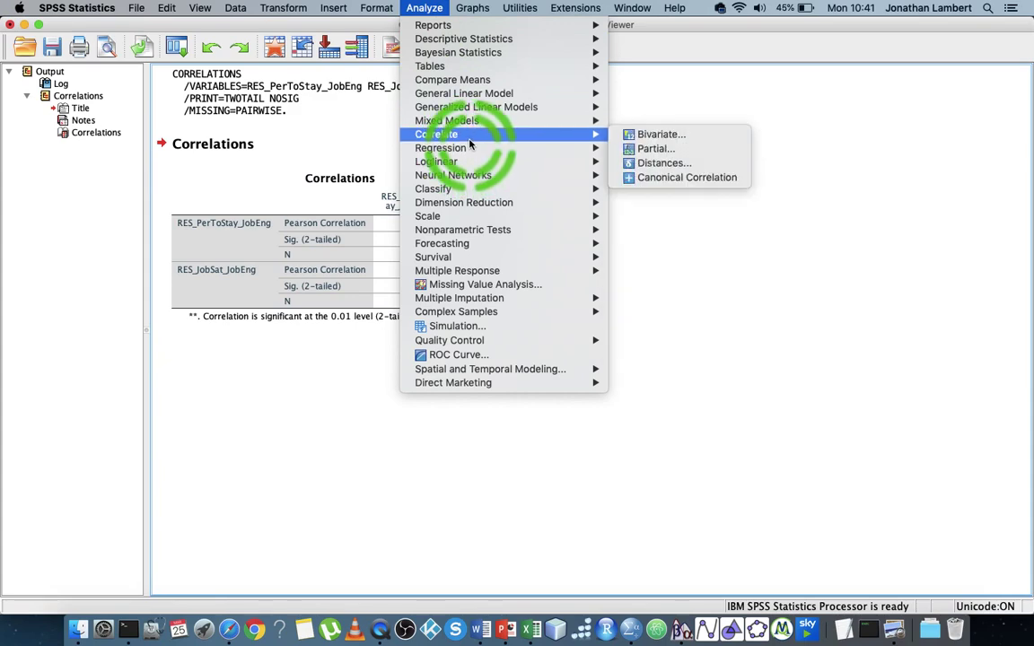
click(664, 135)
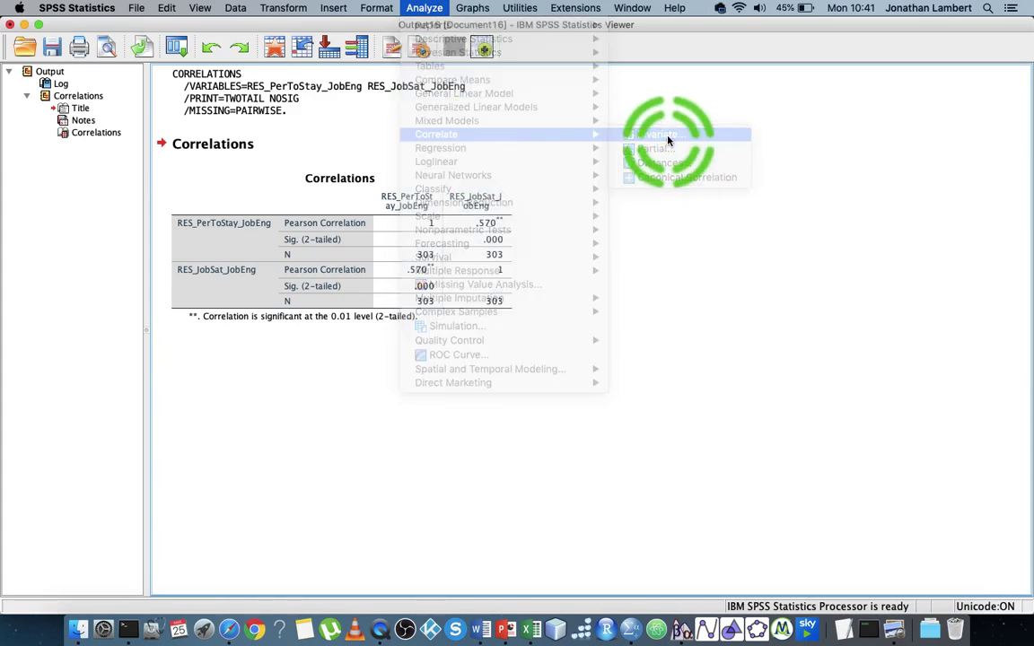
mouse_move(551, 229)
mouse_down()
mouse_move(539, 235)
mouse_move(541, 212)
mouse_up()
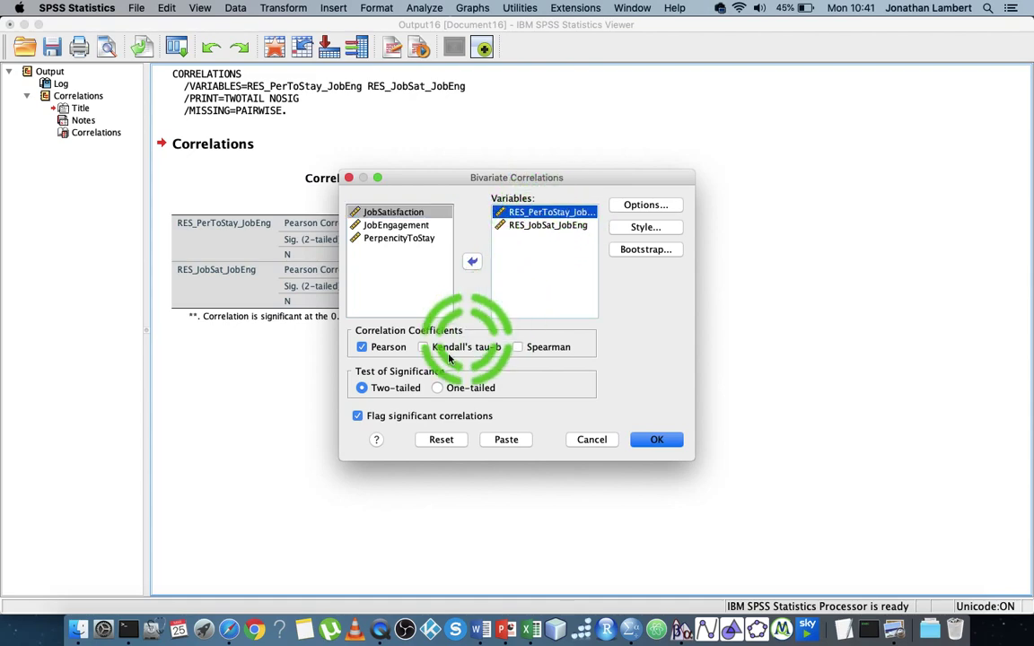
click(440, 439)
drag(440, 223, 405, 255)
click(471, 262)
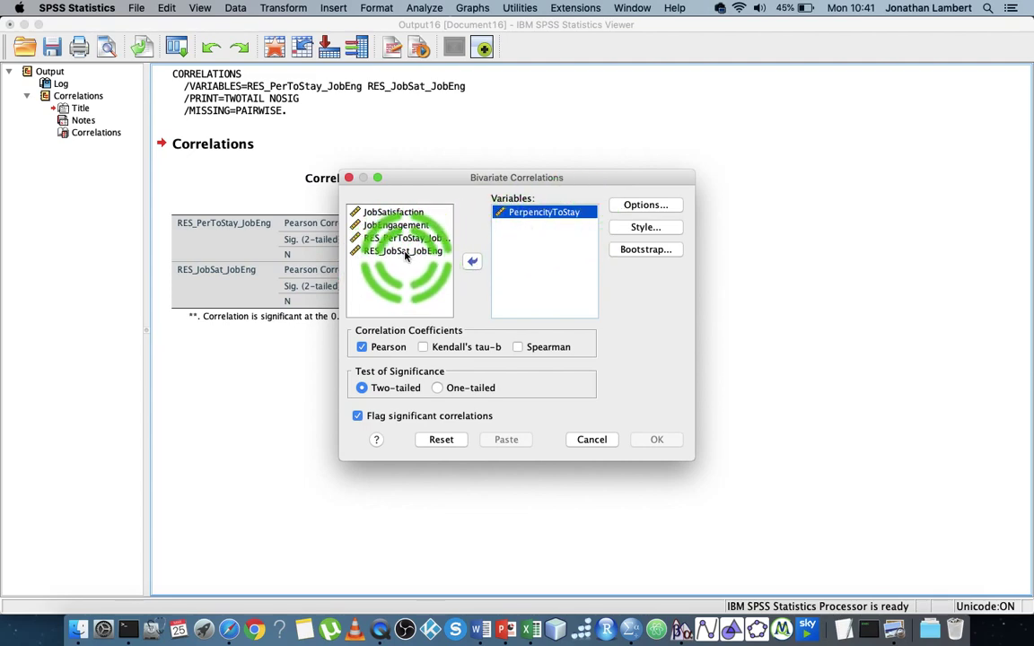
click(471, 261)
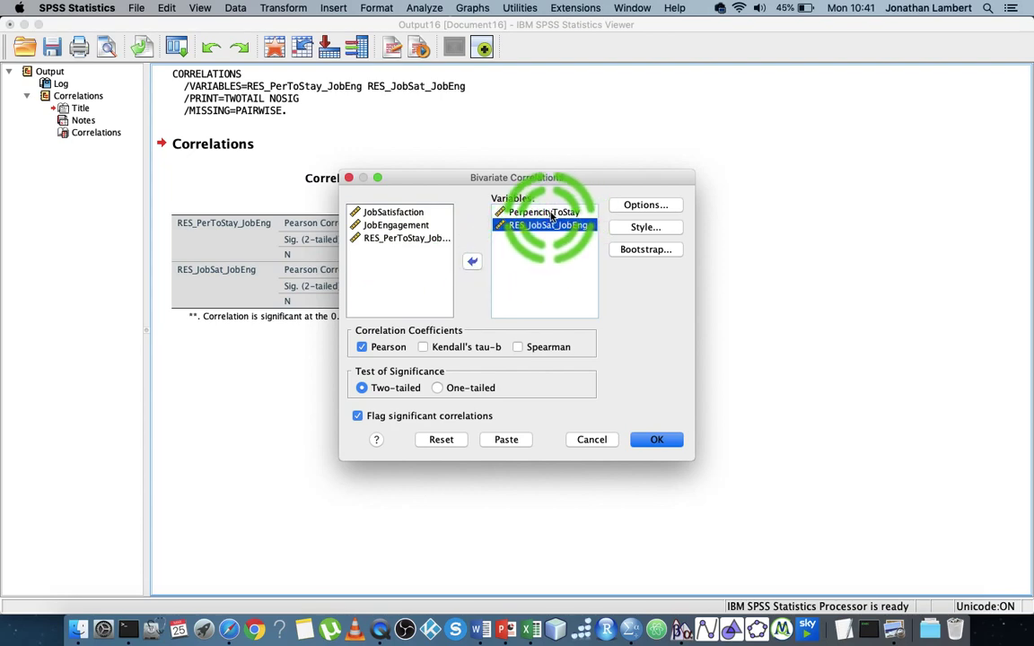
mouse_move(551, 215)
mouse_down()
mouse_move(538, 230)
mouse_move(574, 235)
mouse_move(519, 233)
mouse_move(562, 230)
mouse_move(528, 236)
mouse_move(648, 328)
mouse_move(653, 481)
mouse_move(554, 230)
mouse_move(532, 253)
mouse_up()
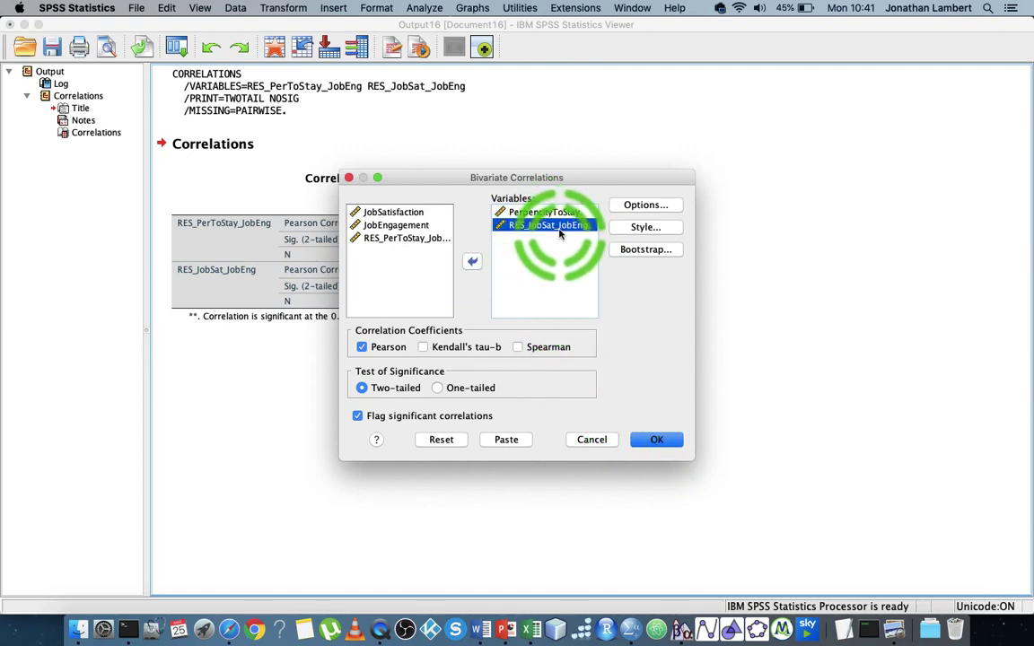
Run the PerpencityToStay–RES_JobSat_JobEng correlation and view its table: r = .559, p = .000
click(655, 440)
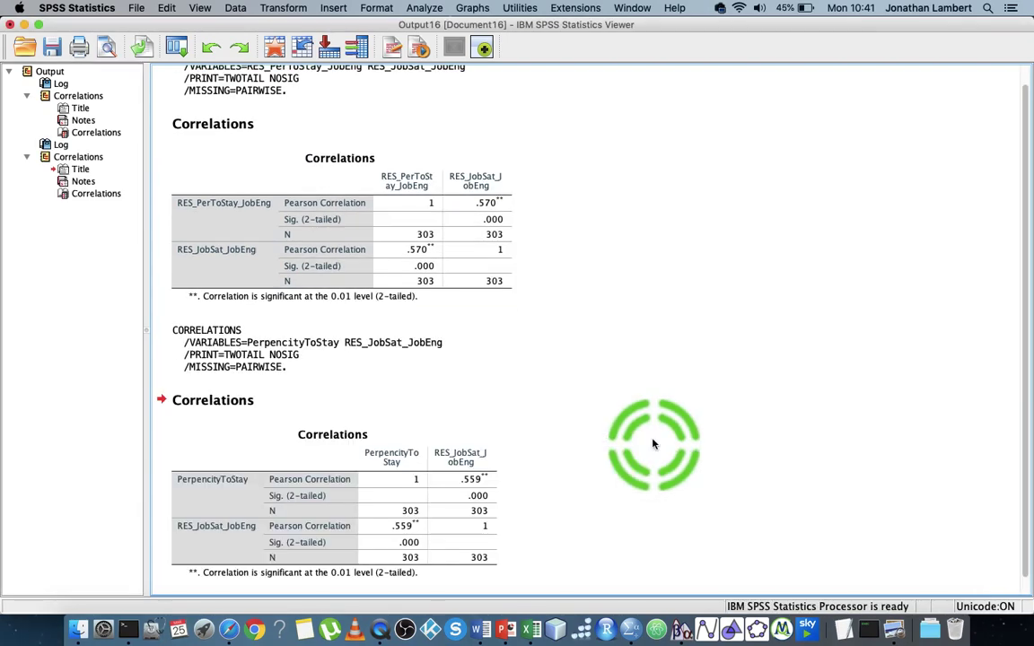
click(231, 438)
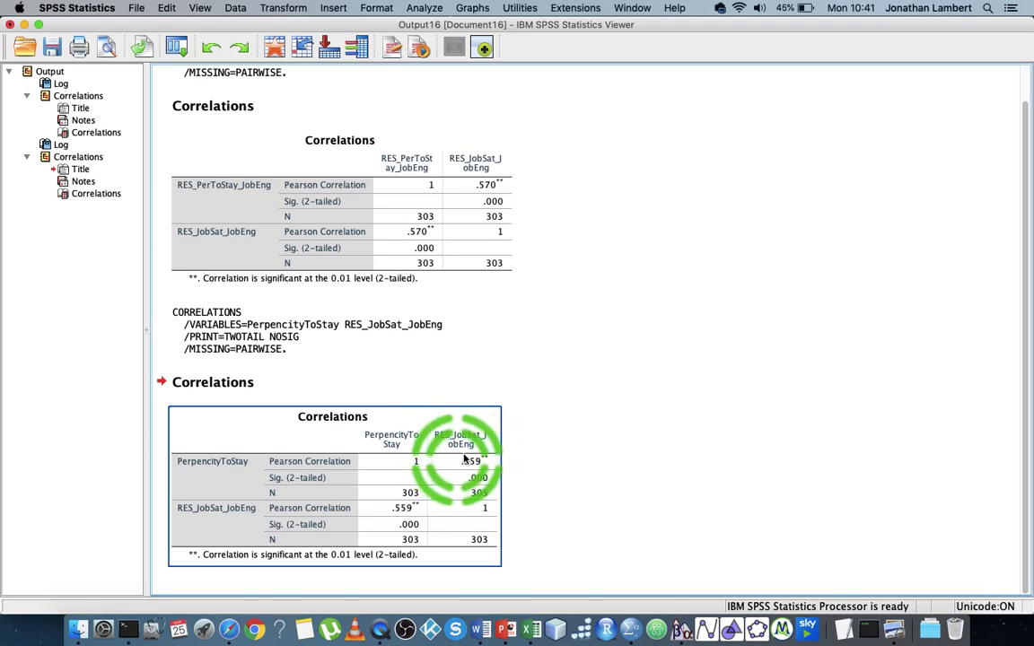
click(543, 473)
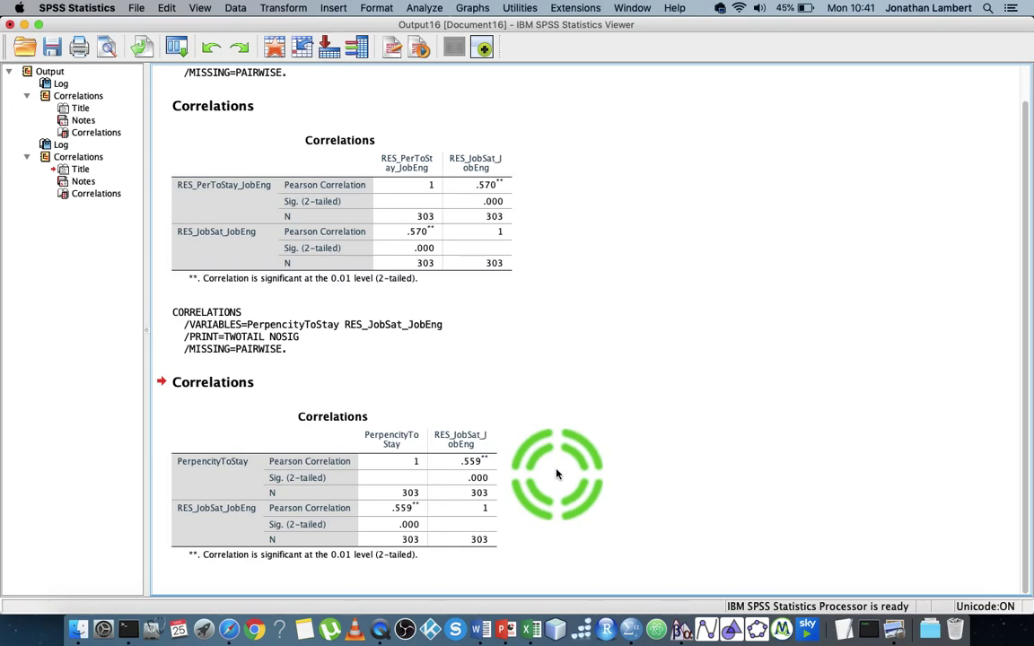
click(556, 474)
Compare the upper and lower Correlations tables and the CORRELATIONS syntax in the output
click(639, 320)
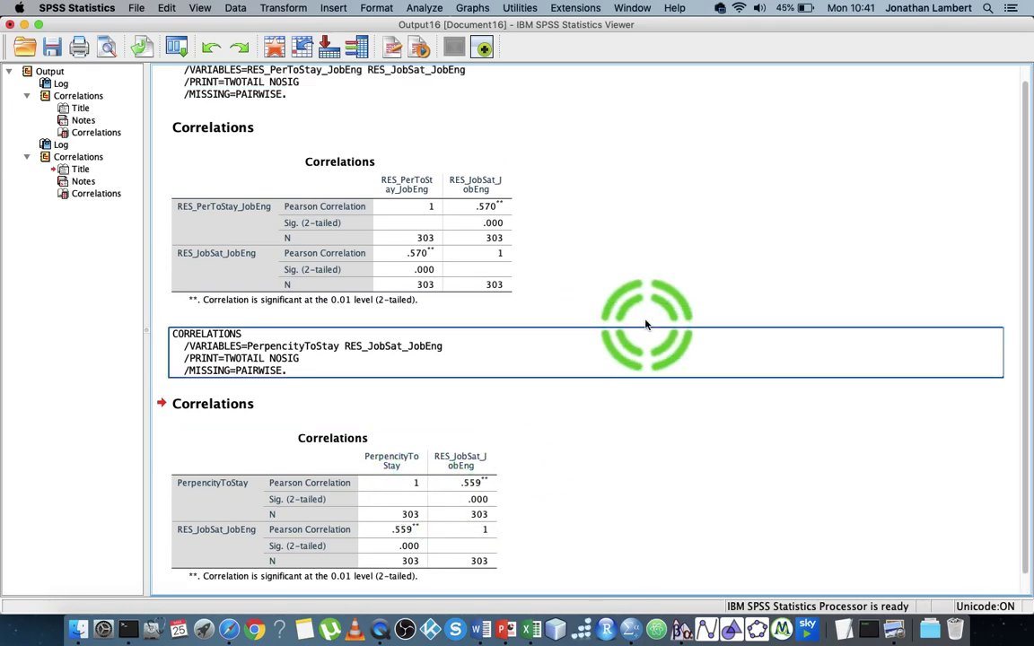
click(357, 254)
click(557, 287)
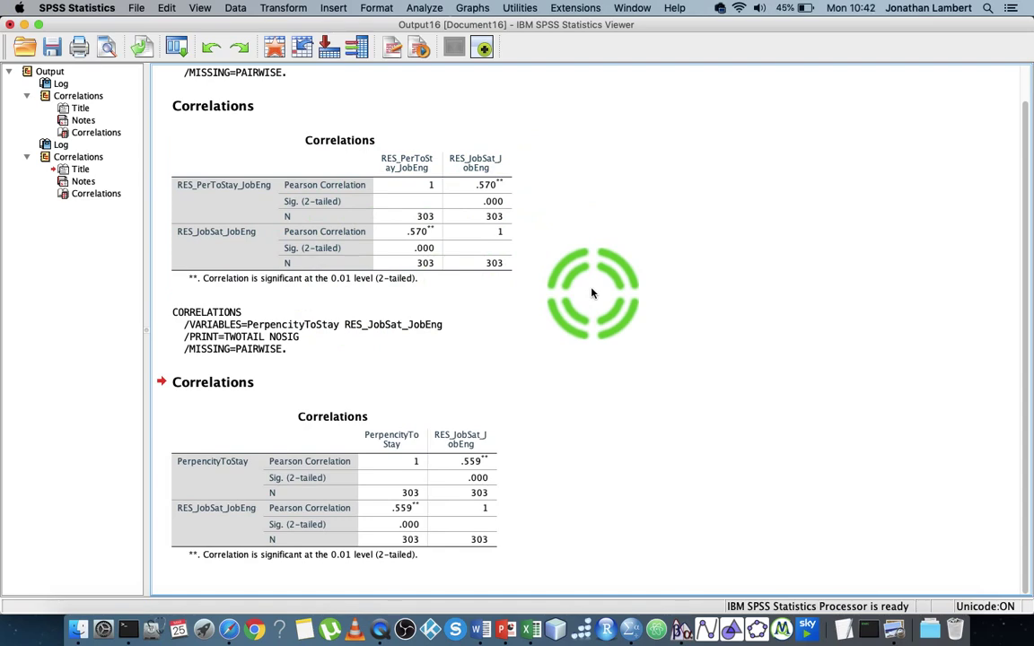
click(429, 460)
click(362, 288)
click(716, 592)
click(664, 383)
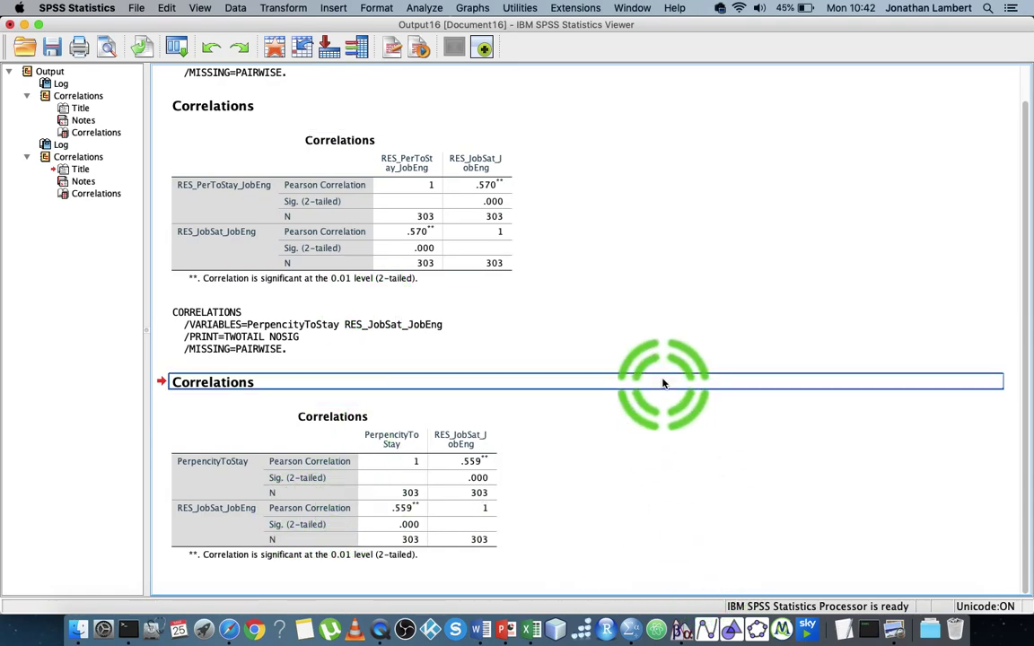
click(531, 316)
click(485, 211)
click(644, 407)
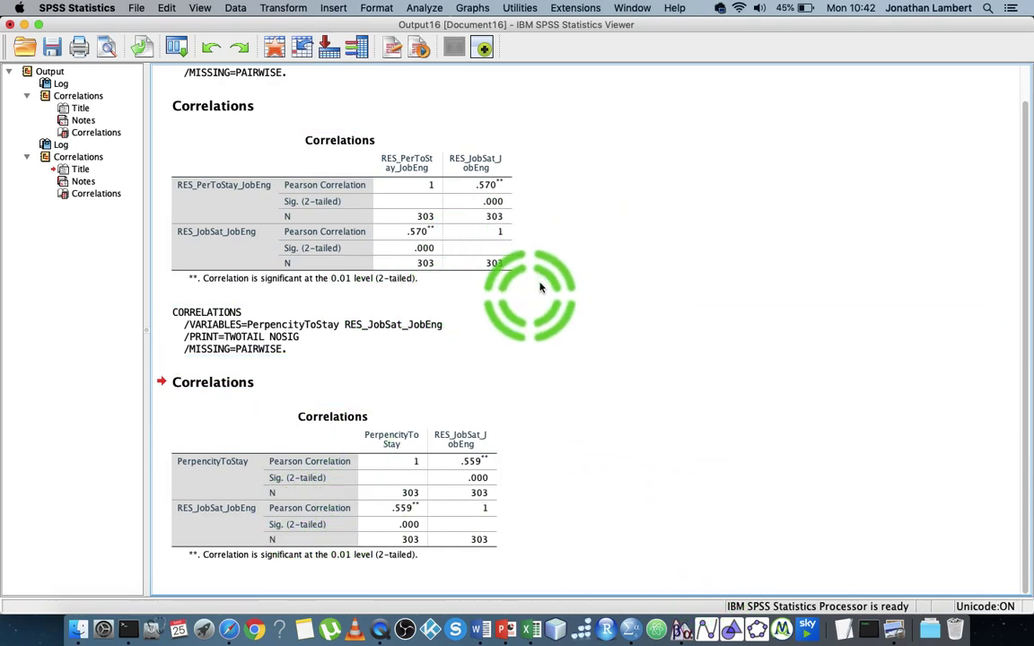
scroll(646, 292, up, 2)
scroll(647, 292, down, 2)
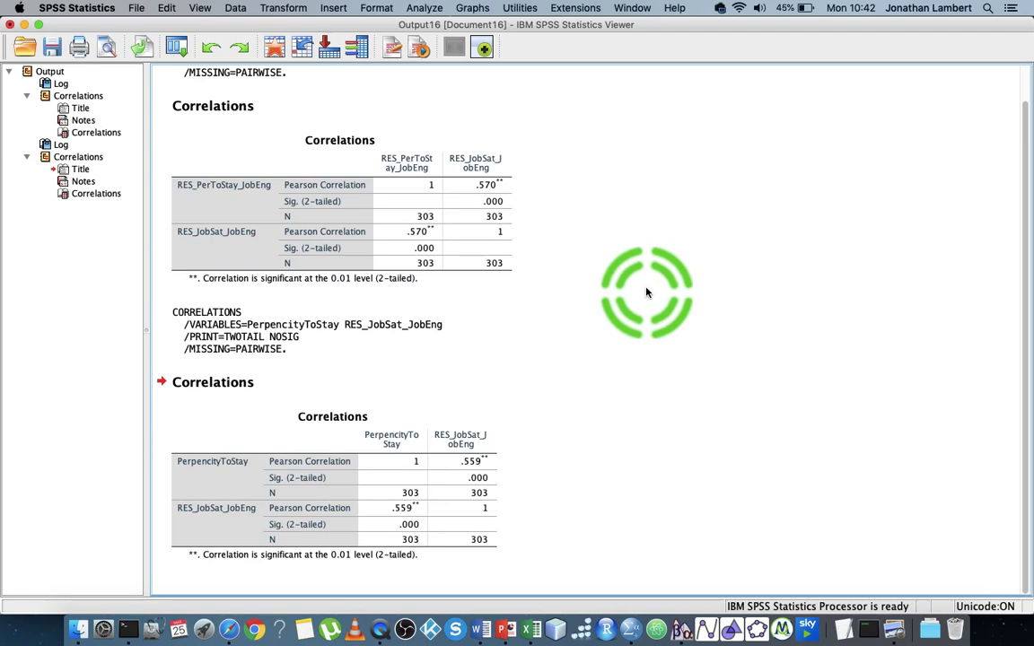
click(393, 129)
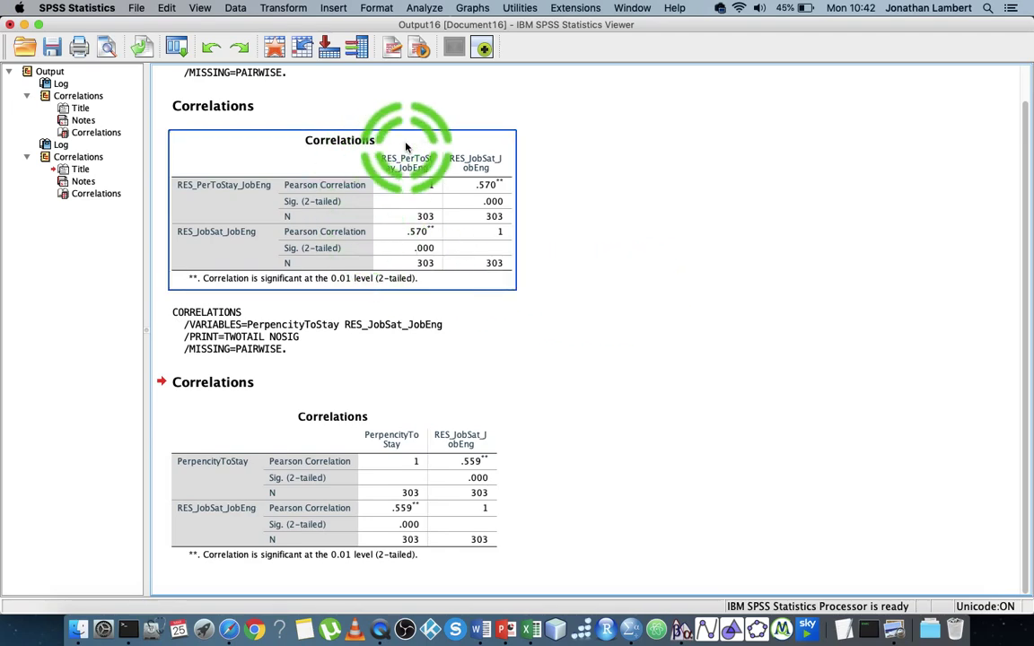